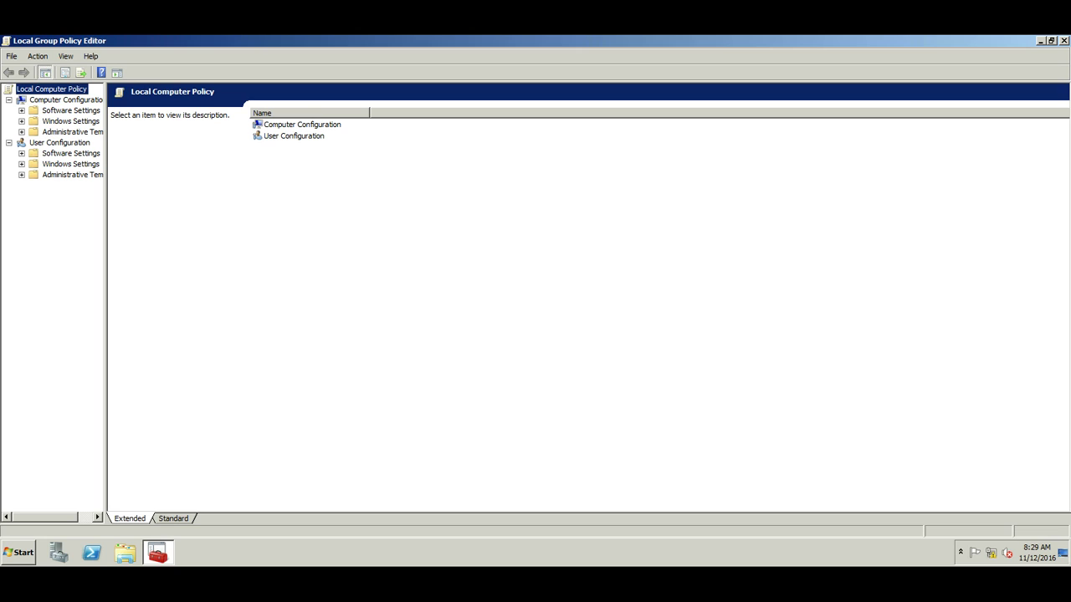
# Display the Time Providers policies under Computer Configuration > Administrative Templates > System > Windows Time Service.
pyautogui.moveTo(106, 301); pyautogui.dragTo(193, 301)
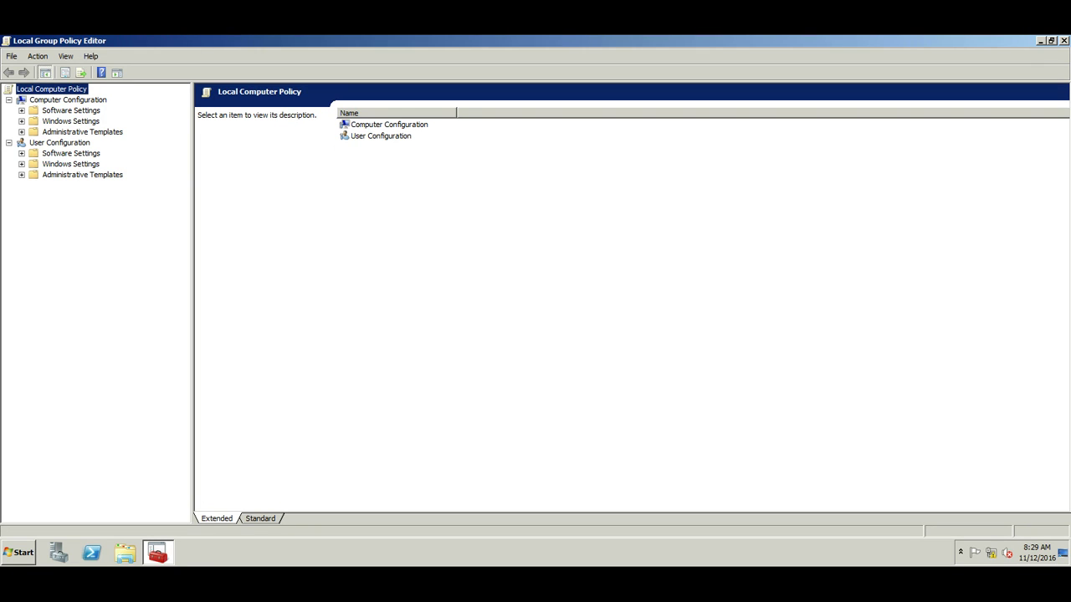
pyautogui.click(22, 132)
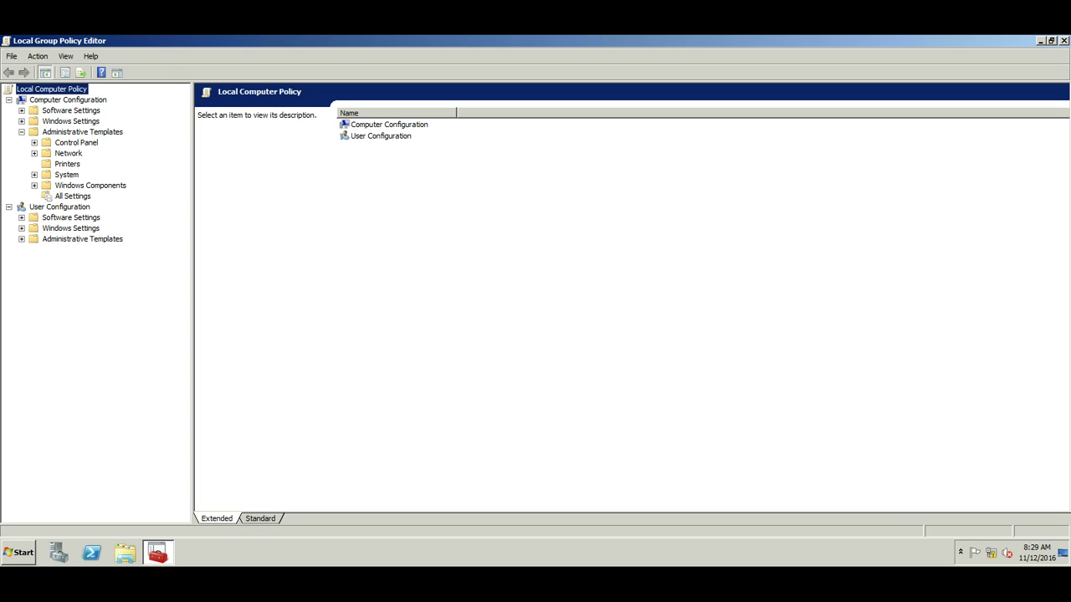
pyautogui.click(82, 133)
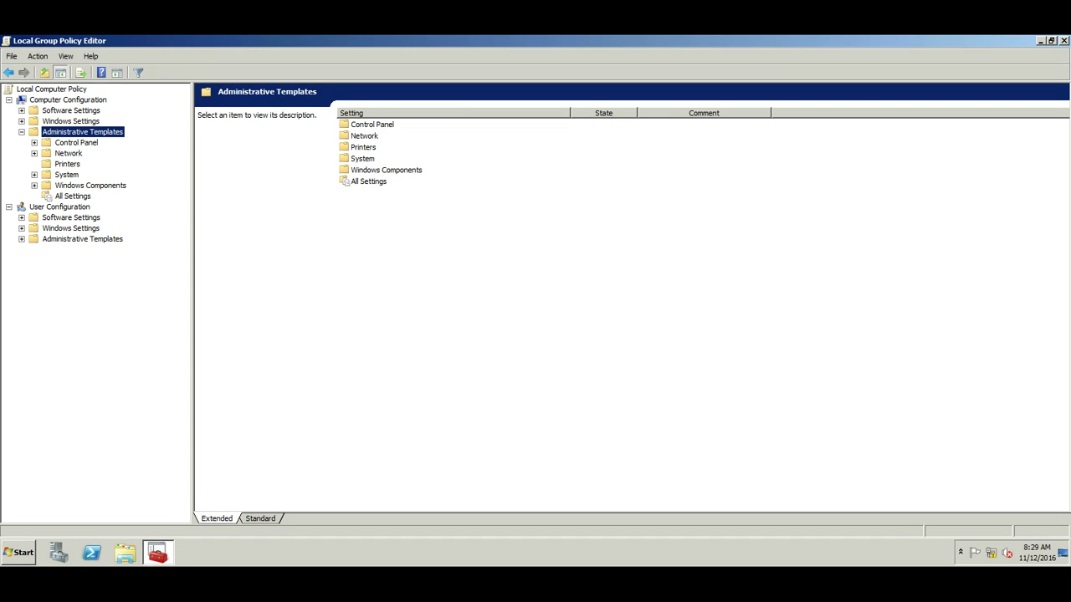
pyautogui.doubleClick(67, 175)
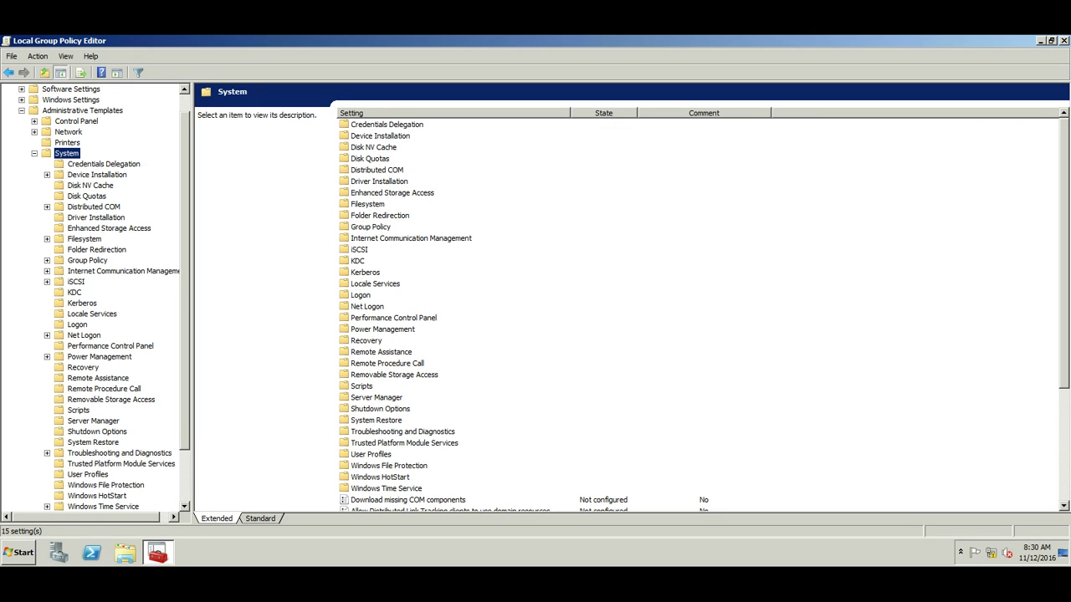
pyautogui.scroll(-2, 96, 297)
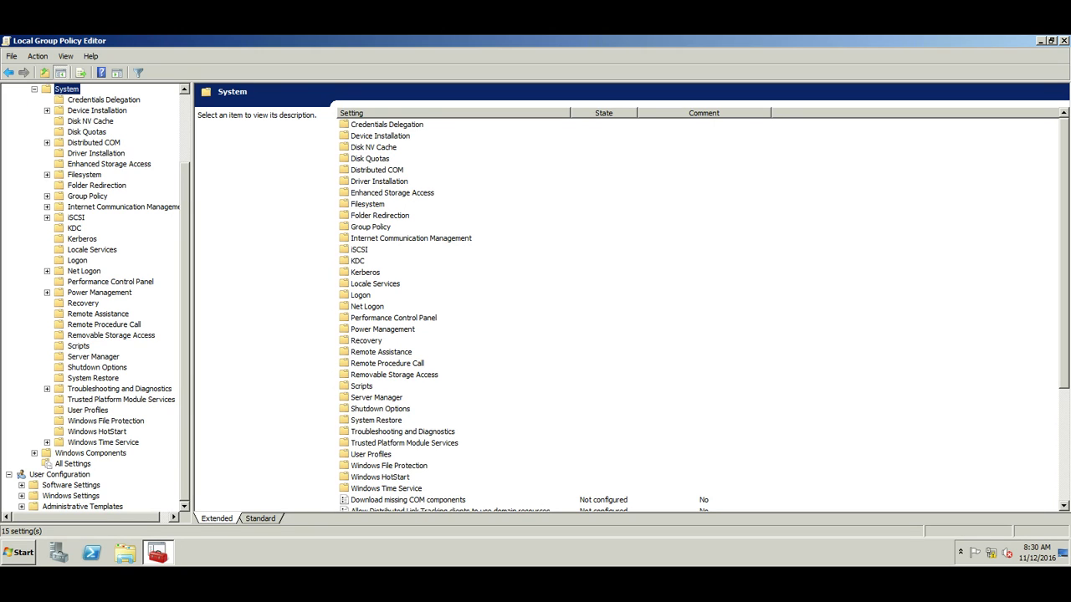
pyautogui.click(47, 443)
pyautogui.scroll(-1, 97, 298)
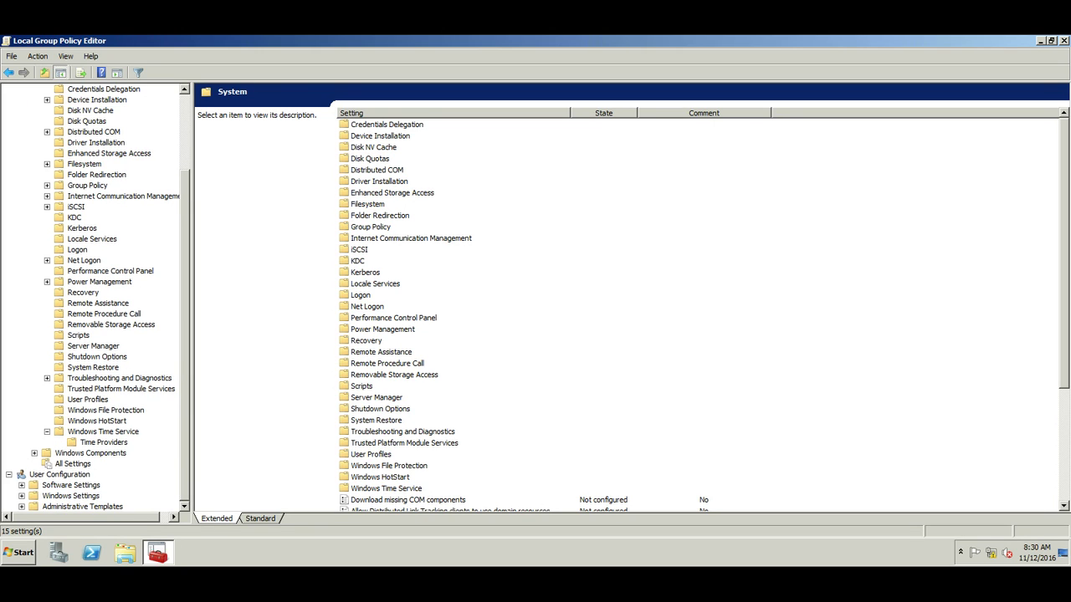
pyautogui.click(104, 443)
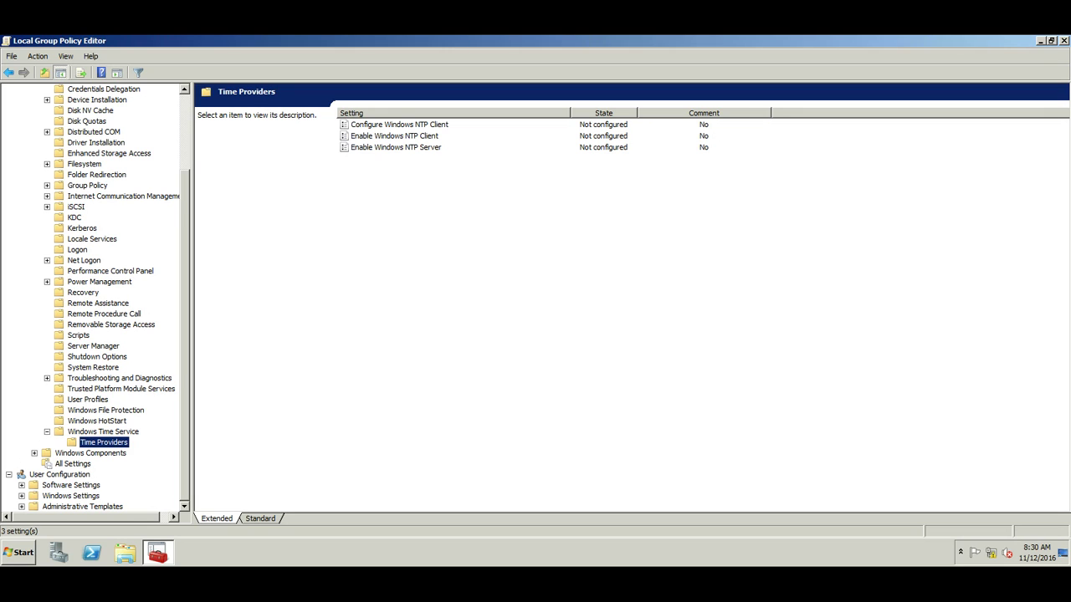
# Set the Enable Windows NTP Server policy to Enabled with the comment "ntp_server" and save it.
pyautogui.press('Tab')
pyautogui.rightClick(419, 148)
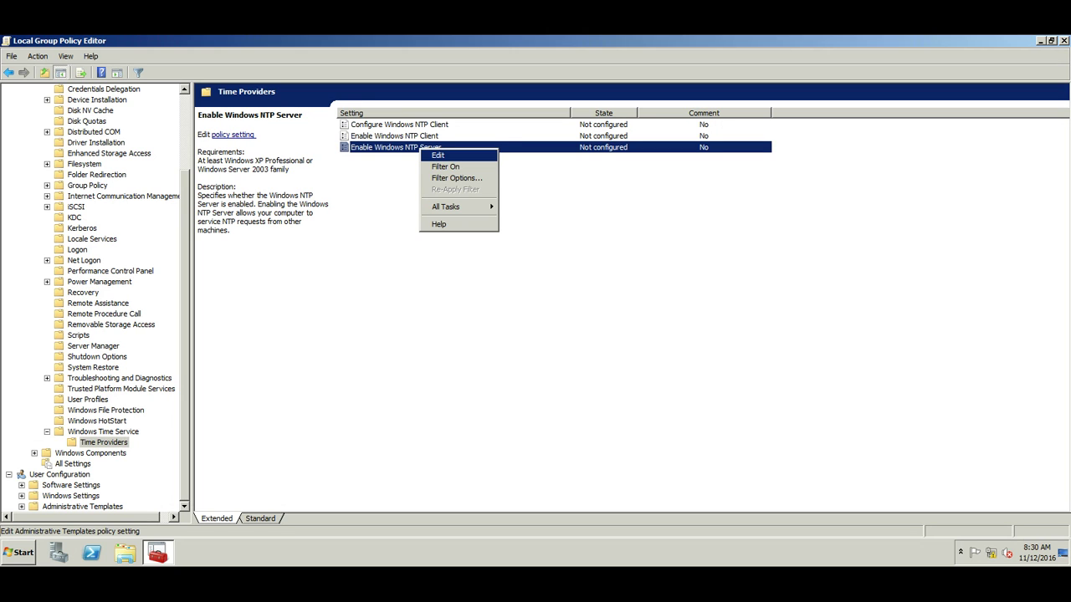
pyautogui.press('Return')
pyautogui.moveTo(251, 57); pyautogui.dragTo(484, 84)
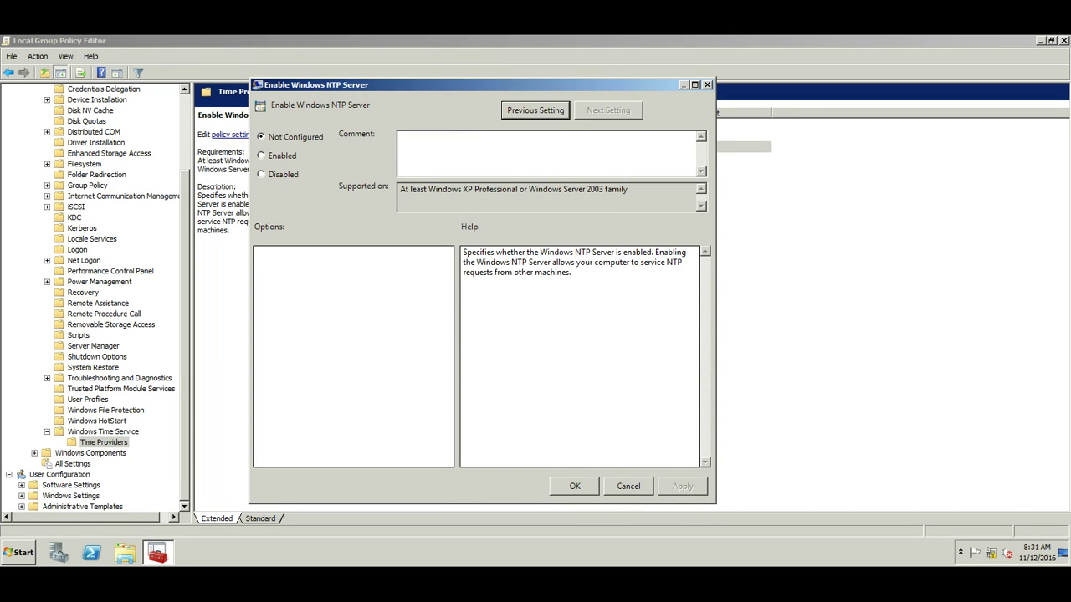
pyautogui.click(262, 155)
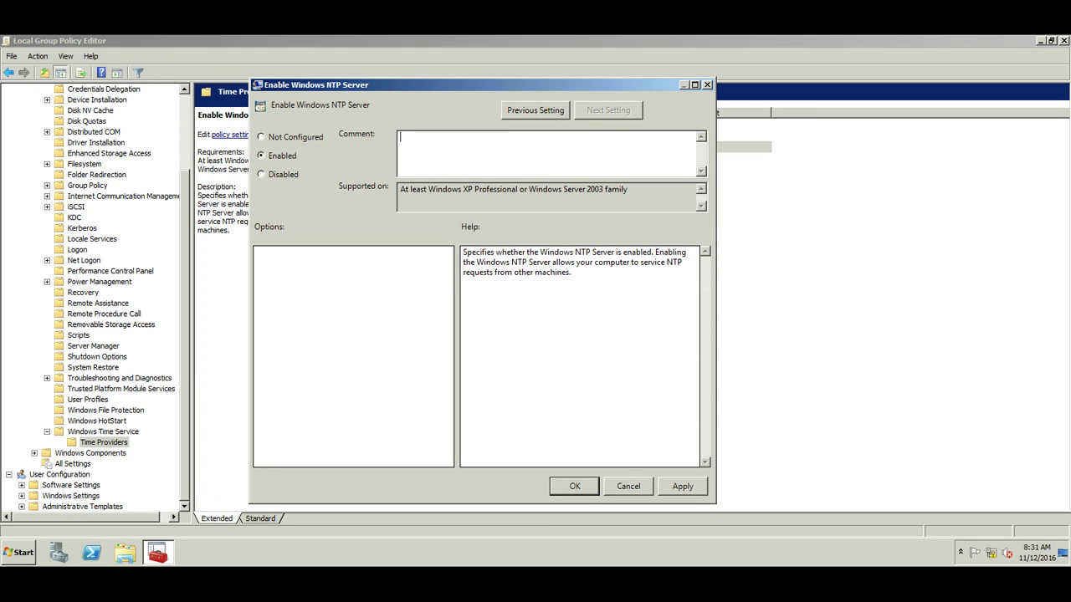
pyautogui.write('ntp_server')
pyautogui.click(683, 487)
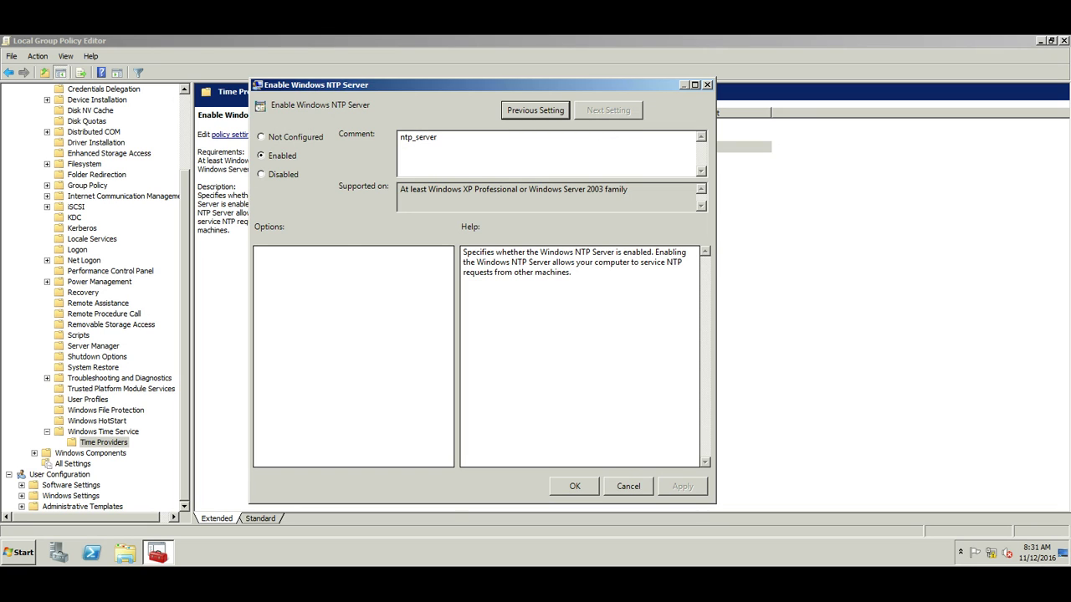
pyautogui.click(574, 487)
pyautogui.press('Return')
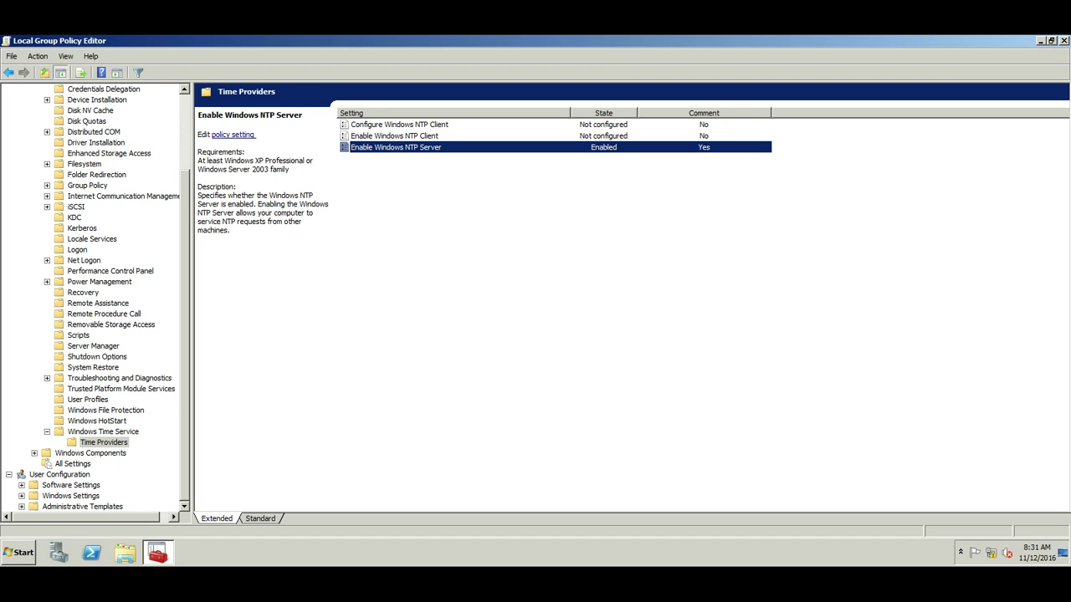
# Enable the Global Configuration Settings policy of Windows Time Service with the comment "ntp_server" and save it.
pyautogui.click(47, 431)
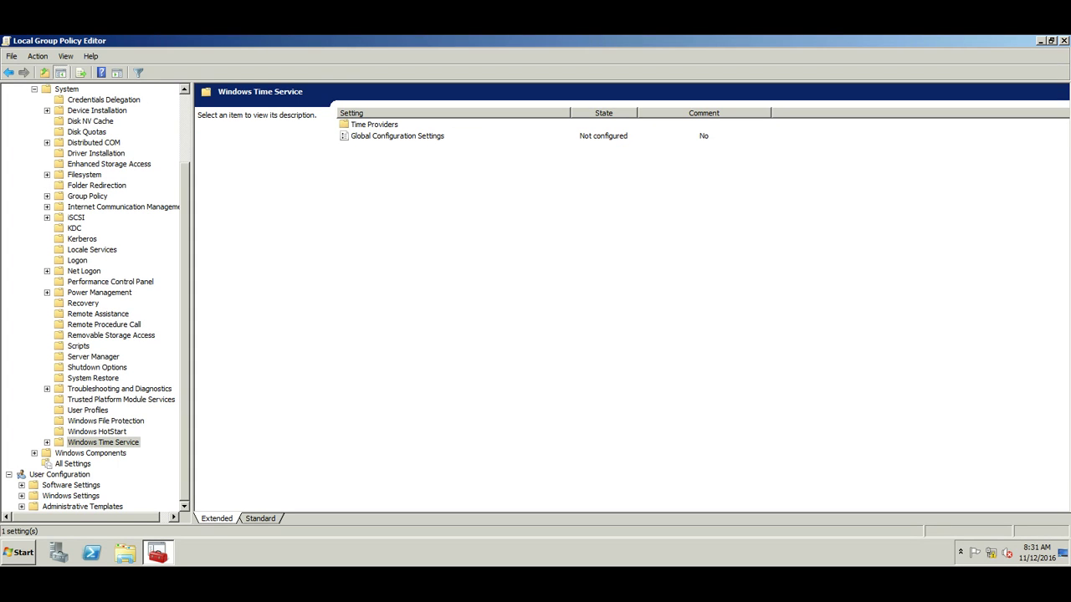
pyautogui.click(47, 443)
pyautogui.click(397, 135)
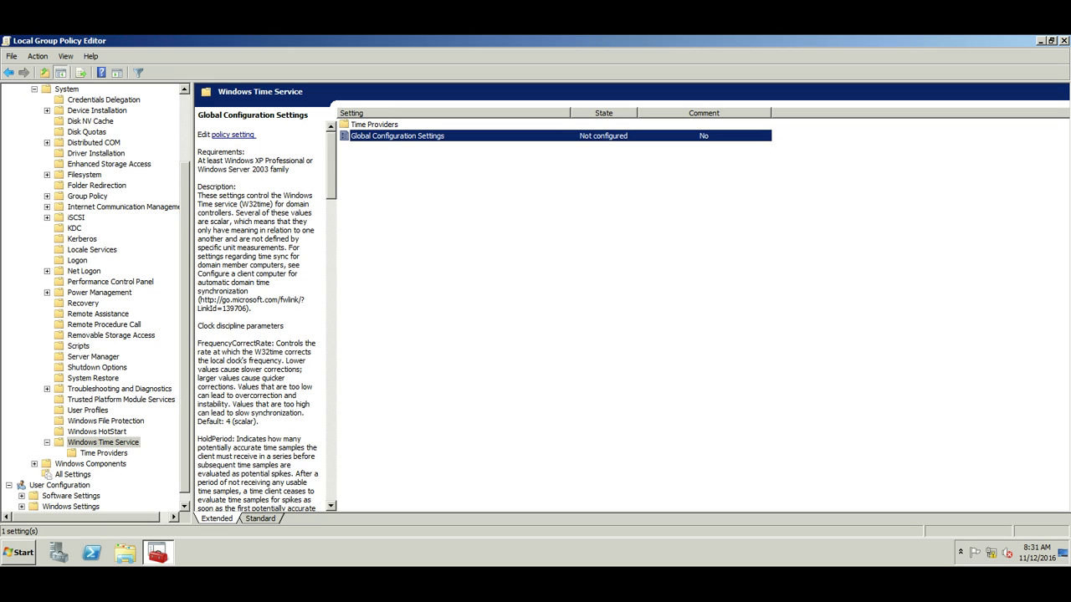
pyautogui.rightClick(418, 137)
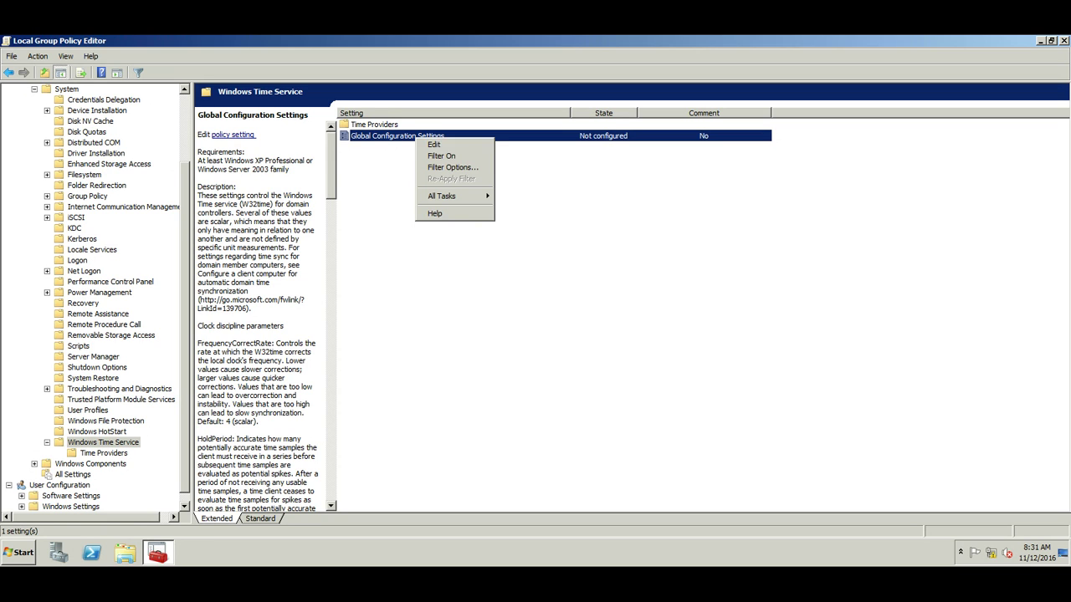
pyautogui.click(437, 144)
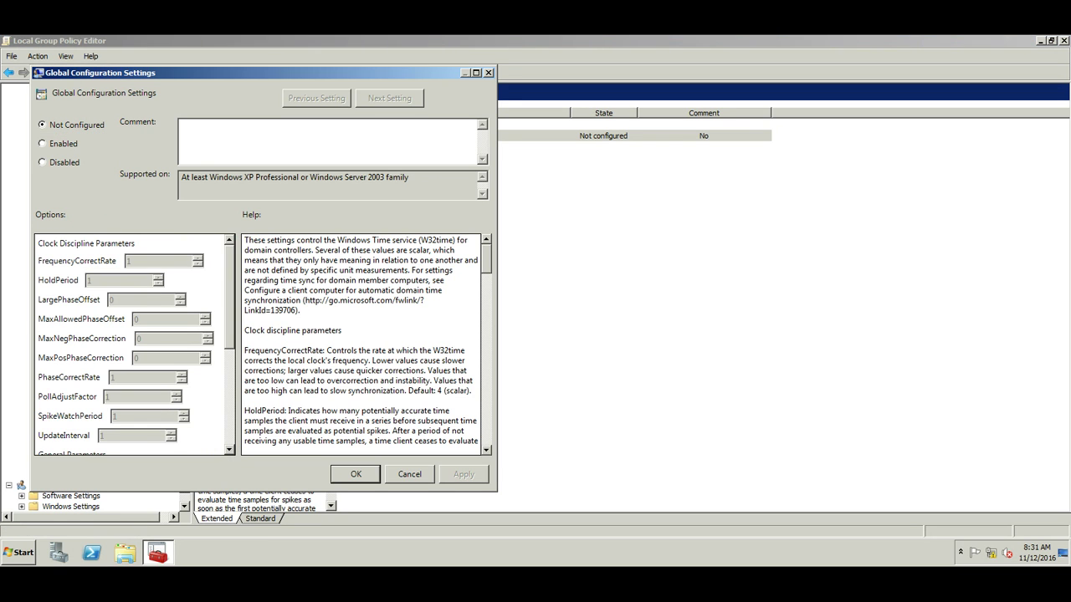
pyautogui.moveTo(251, 73); pyautogui.dragTo(490, 81)
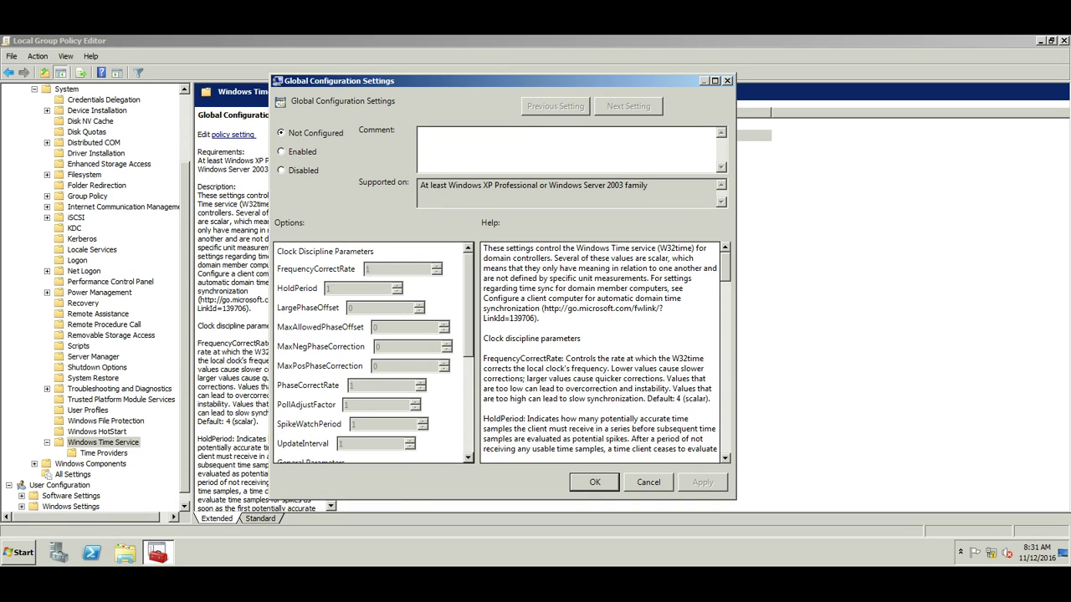
pyautogui.click(282, 152)
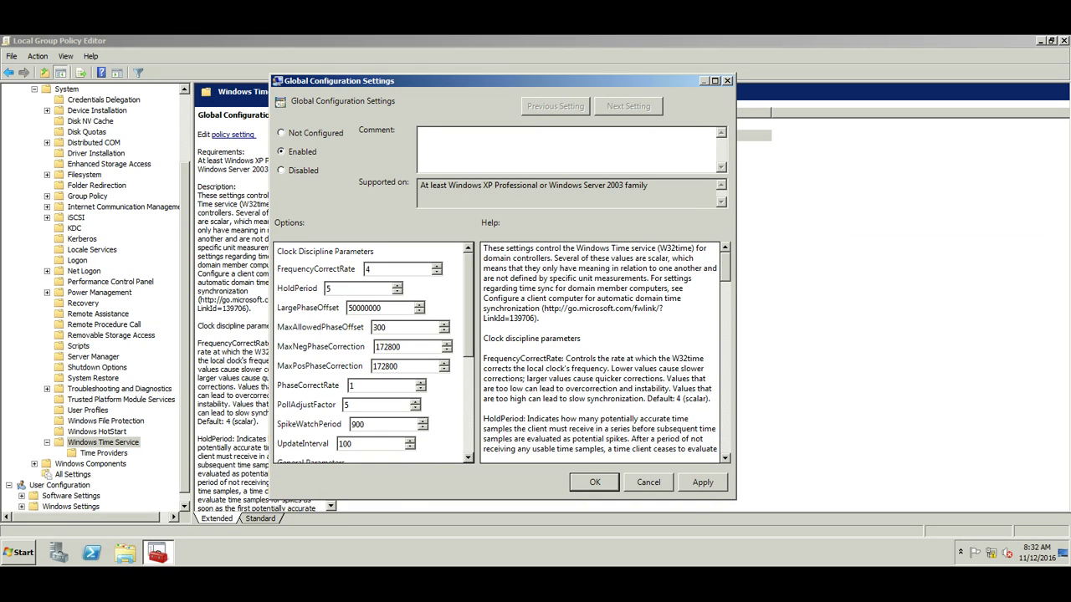
pyautogui.write('ntp_server')
pyautogui.press('Return')
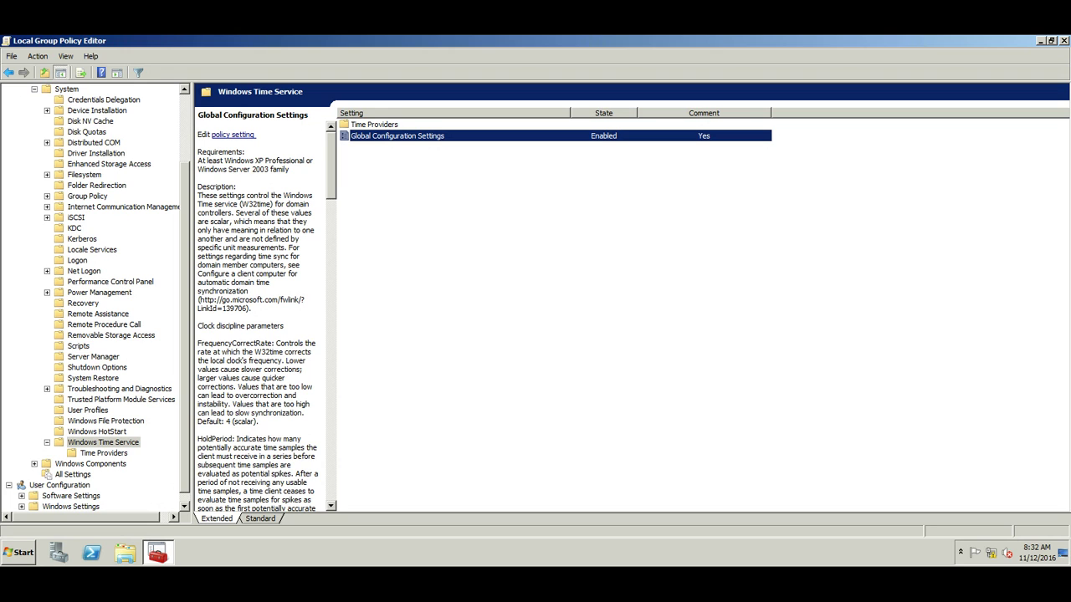
pyautogui.press('Return')
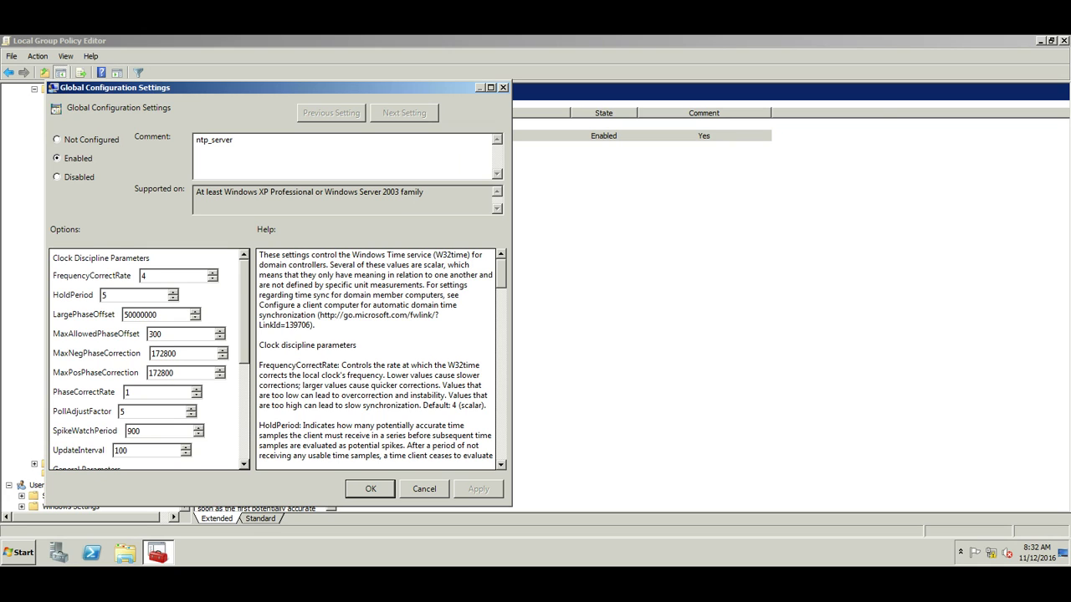
pyautogui.moveTo(245, 311); pyautogui.dragTo(244, 407)
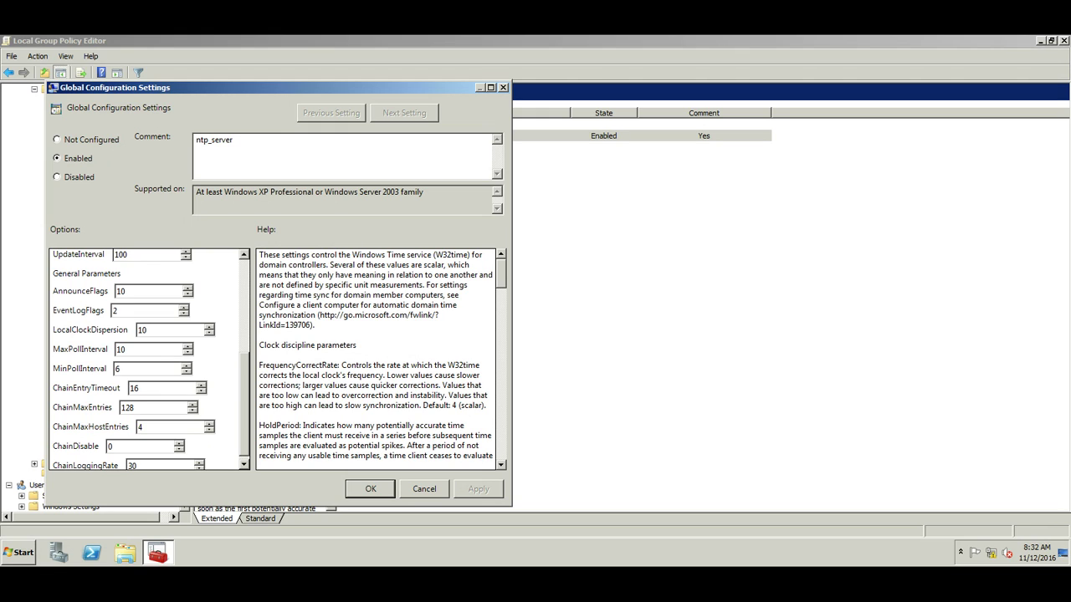
pyautogui.click(184, 313)
pyautogui.press('BackSpace')
pyautogui.write('3')
pyautogui.press('Return')
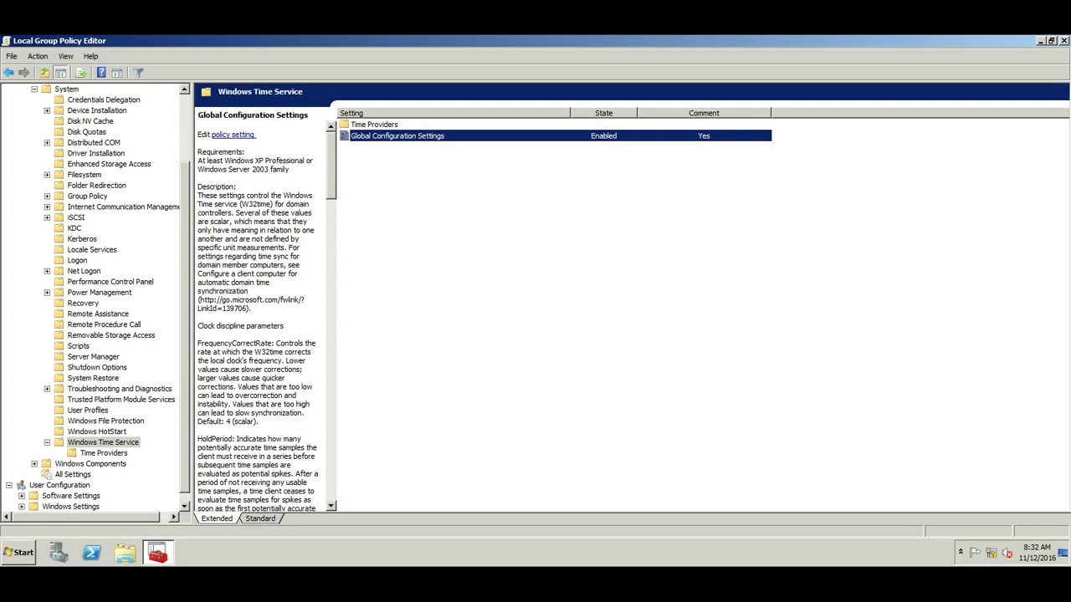
# Lower the AnnounceFlags value in the Global Configuration Settings policy and save the change.
pyautogui.rightClick(522, 136)
pyautogui.click(544, 144)
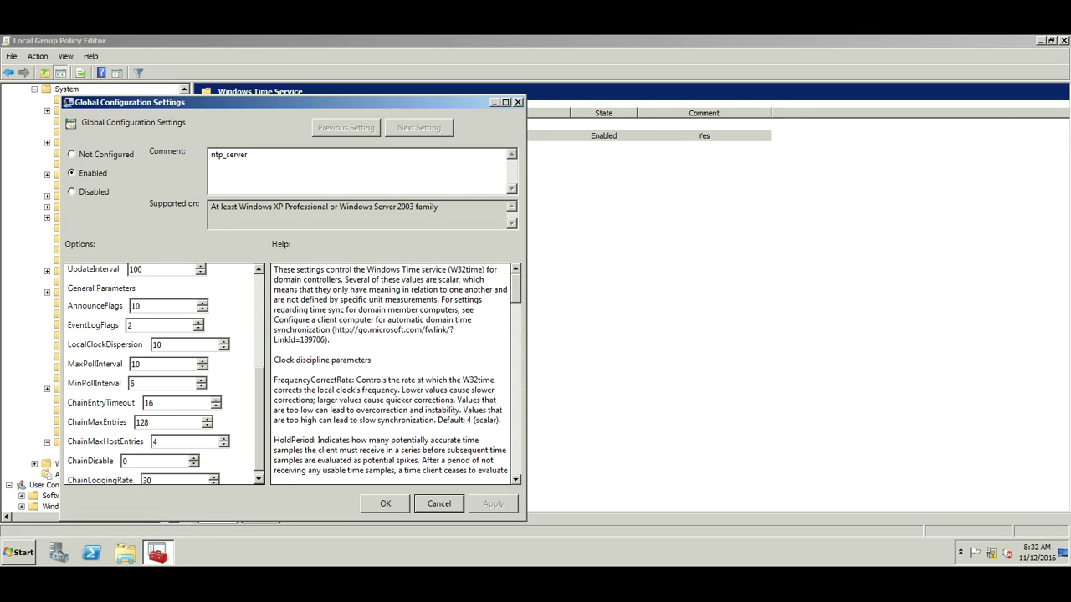
pyautogui.click(203, 310)
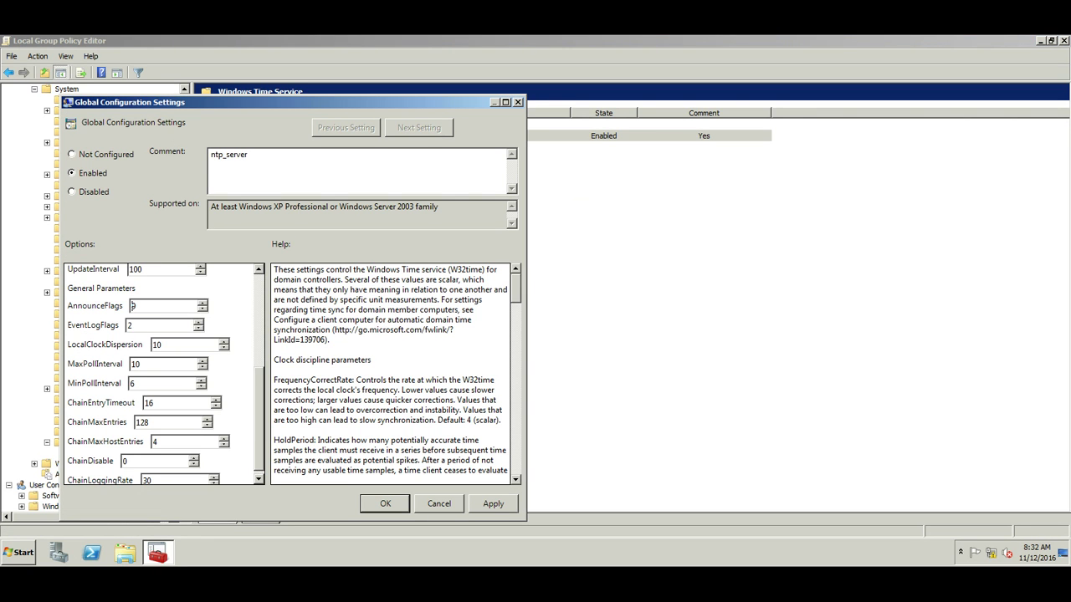
pyautogui.click(202, 310)
pyautogui.click(203, 310)
pyautogui.click(202, 310)
pyautogui.click(203, 310)
pyautogui.click(202, 309)
pyautogui.click(493, 504)
pyautogui.press('Return')
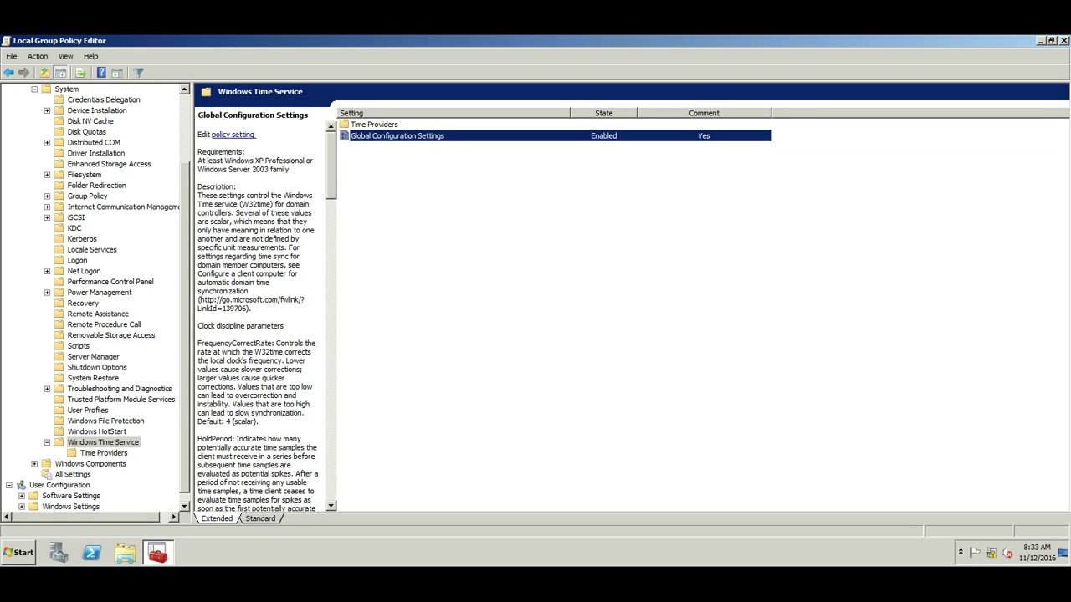
# Close the Local Group Policy Editor and open the Services console from the administrative tools.
pyautogui.press('Tab')
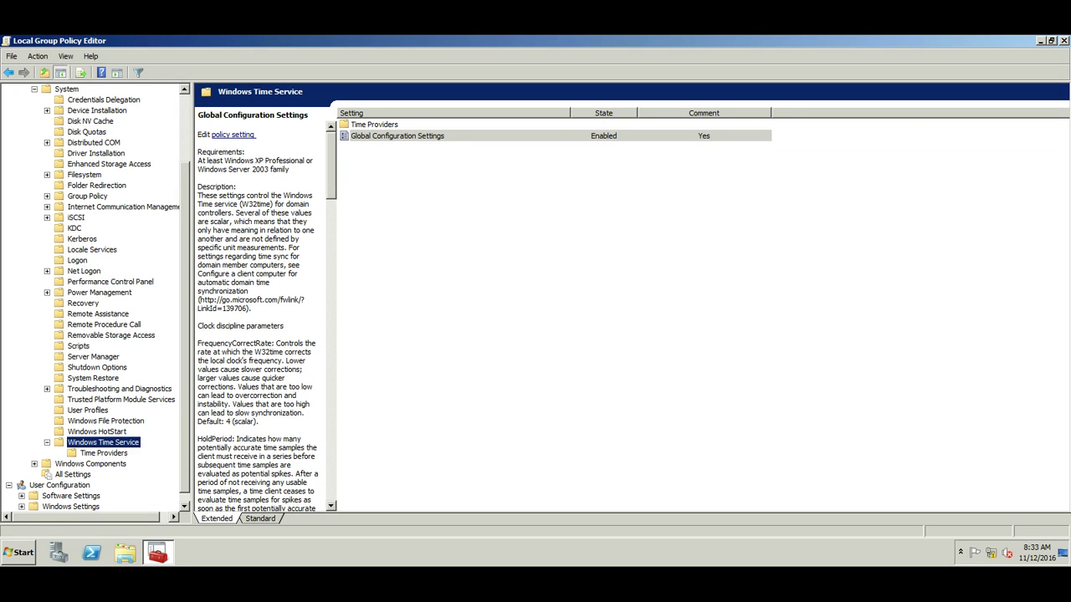
pyautogui.click(1064, 40)
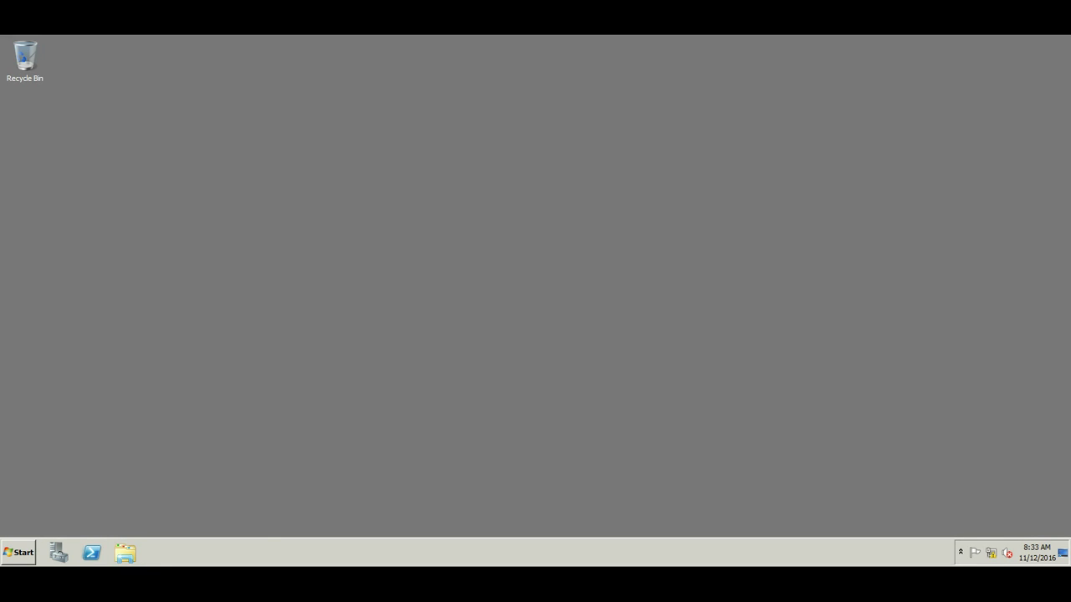
pyautogui.click(19, 553)
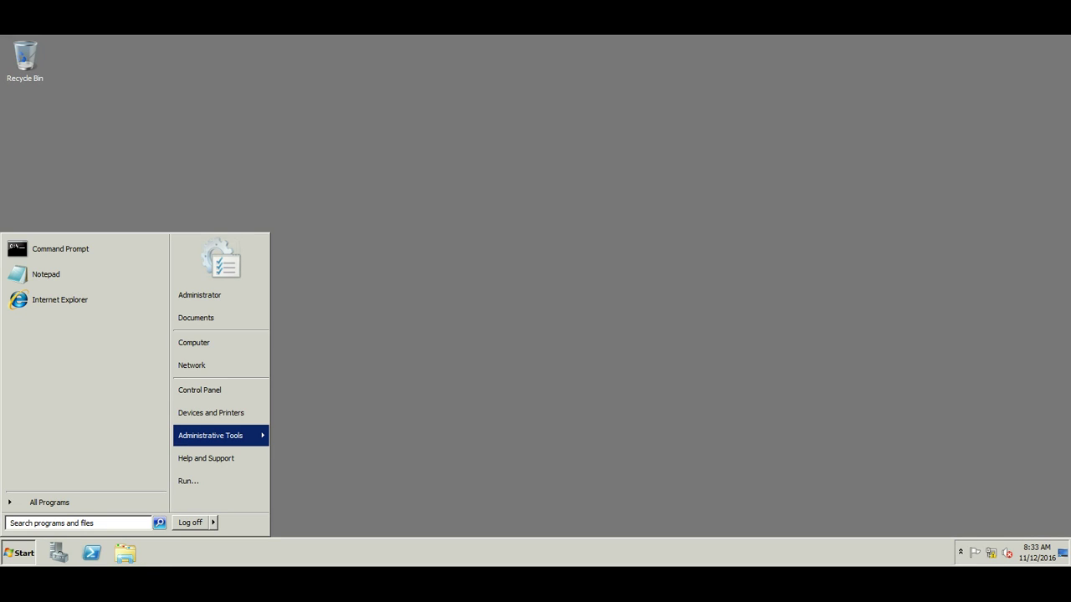
pyautogui.press('Right')
pyautogui.press('Up')
pyautogui.press('Up')
pyautogui.press('Up')
pyautogui.press('Up')
pyautogui.press('Up')
pyautogui.press('Up')
pyautogui.press('Up')
pyautogui.press('Up')
pyautogui.press('Up')
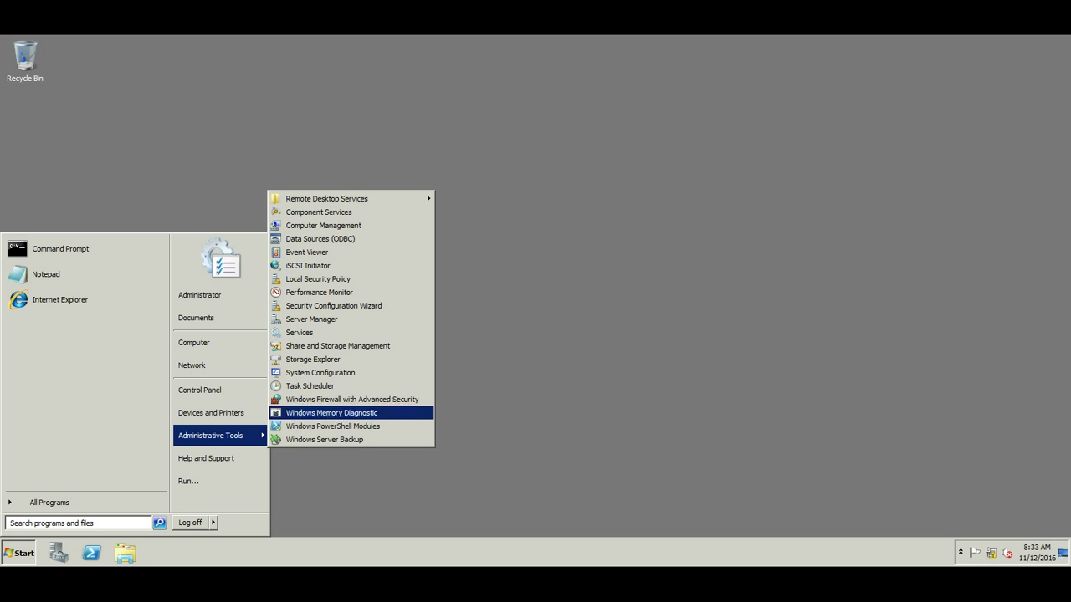
pyautogui.press('Return')
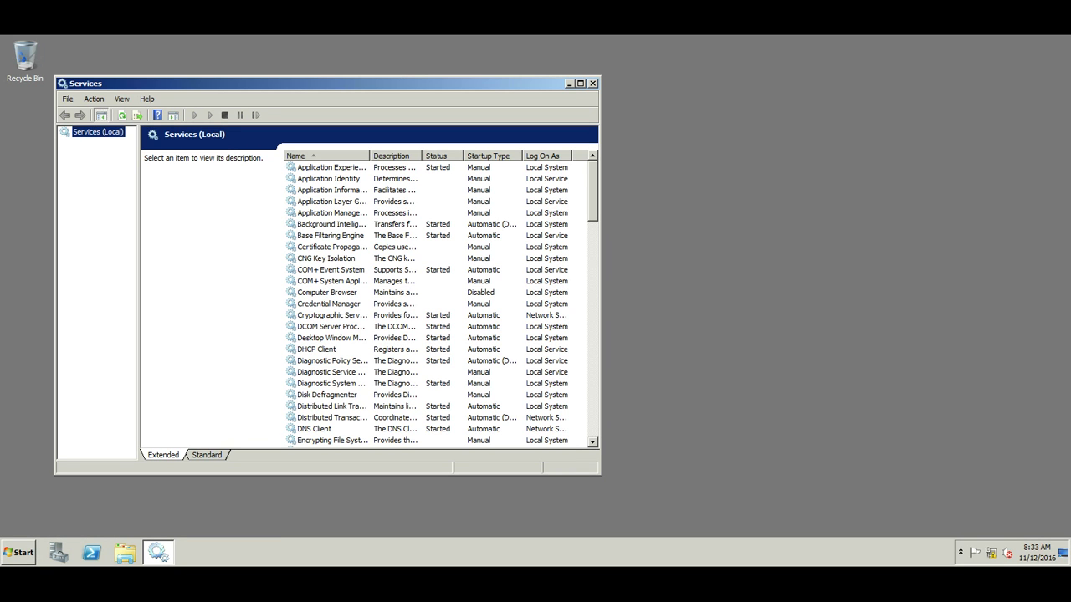
# Maximize the Services window, widen the service name column, and start the Windows Time service.
pyautogui.click(580, 84)
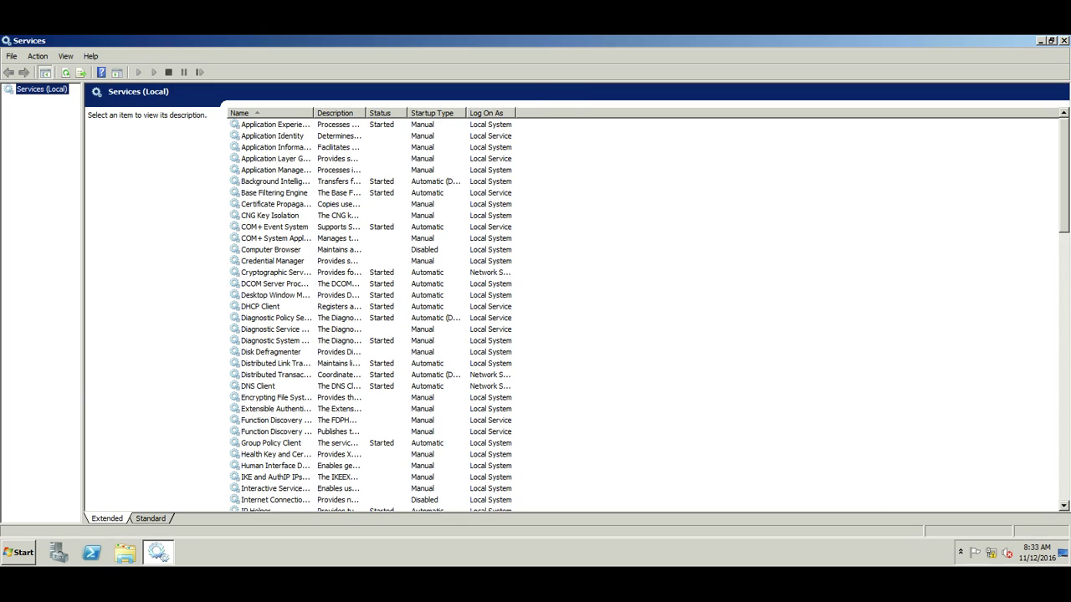
pyautogui.moveTo(313, 113); pyautogui.dragTo(372, 113)
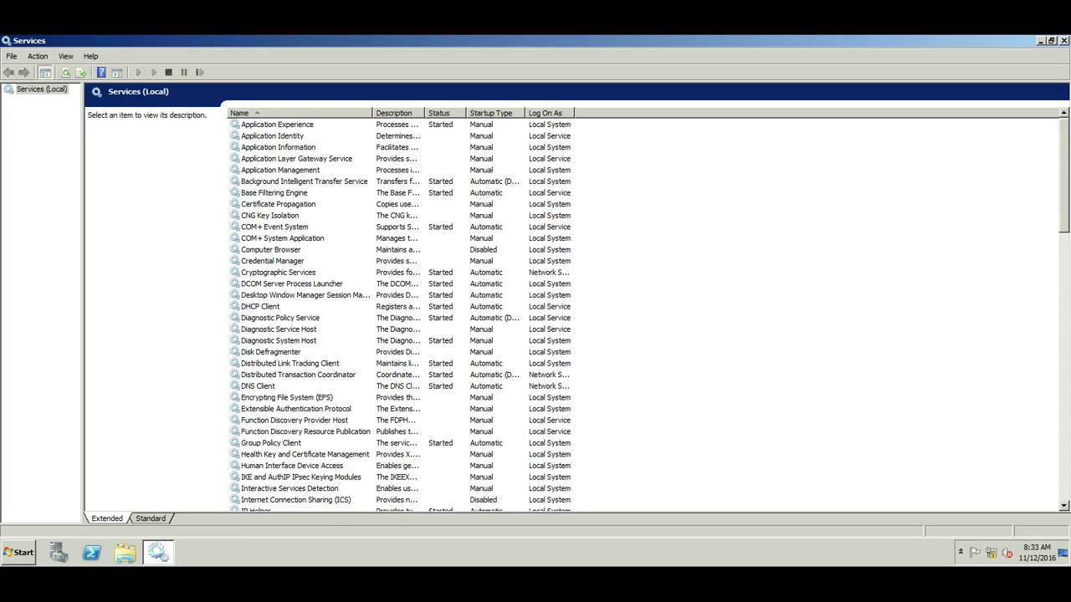
pyautogui.scroll(-20, 577, 309)
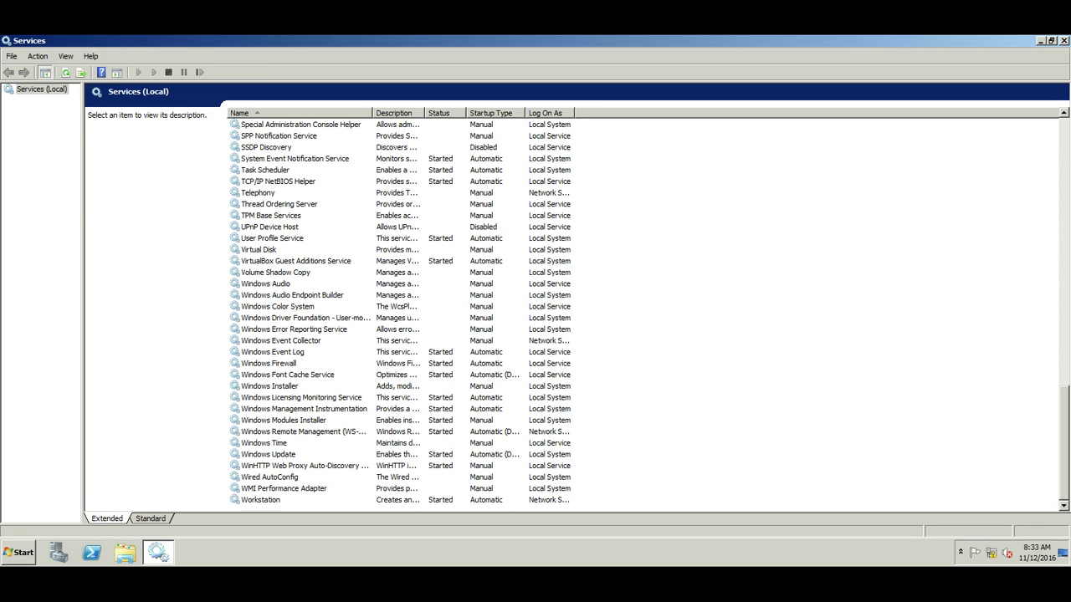
pyautogui.click(263, 443)
pyautogui.rightClick(430, 442)
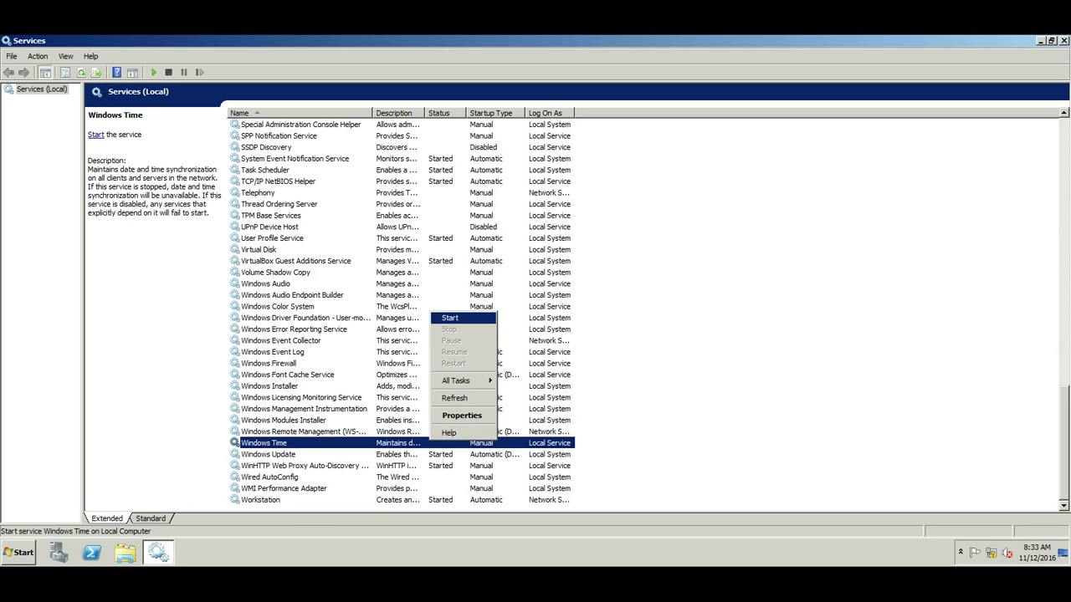
pyautogui.click(449, 318)
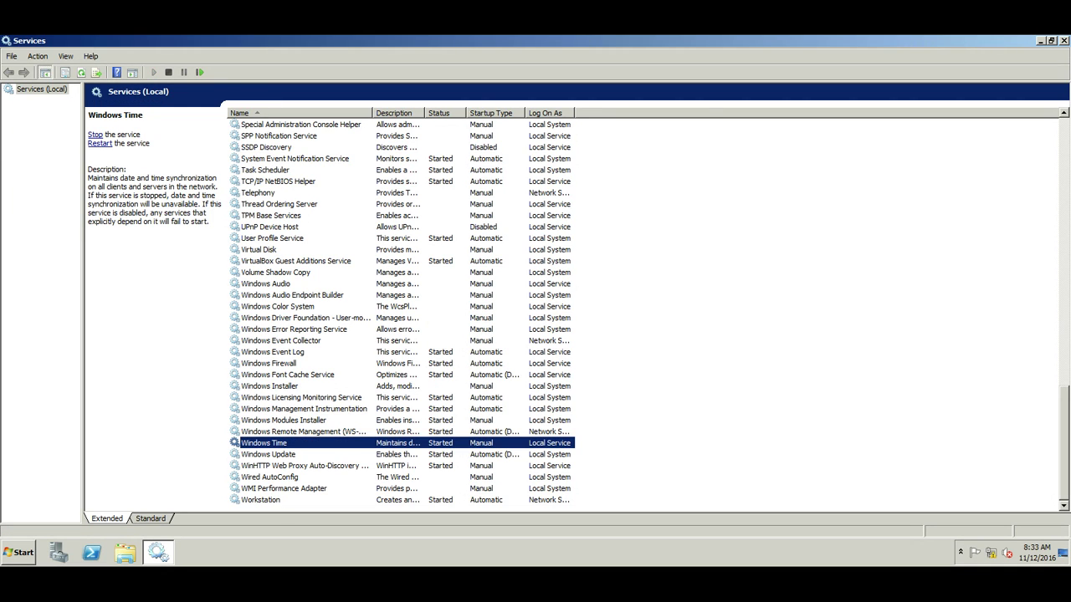
# Adjust the Services list's column widths so that the description, status, startup type and log-on account are readable.
pyautogui.moveTo(424, 113); pyautogui.dragTo(536, 113)
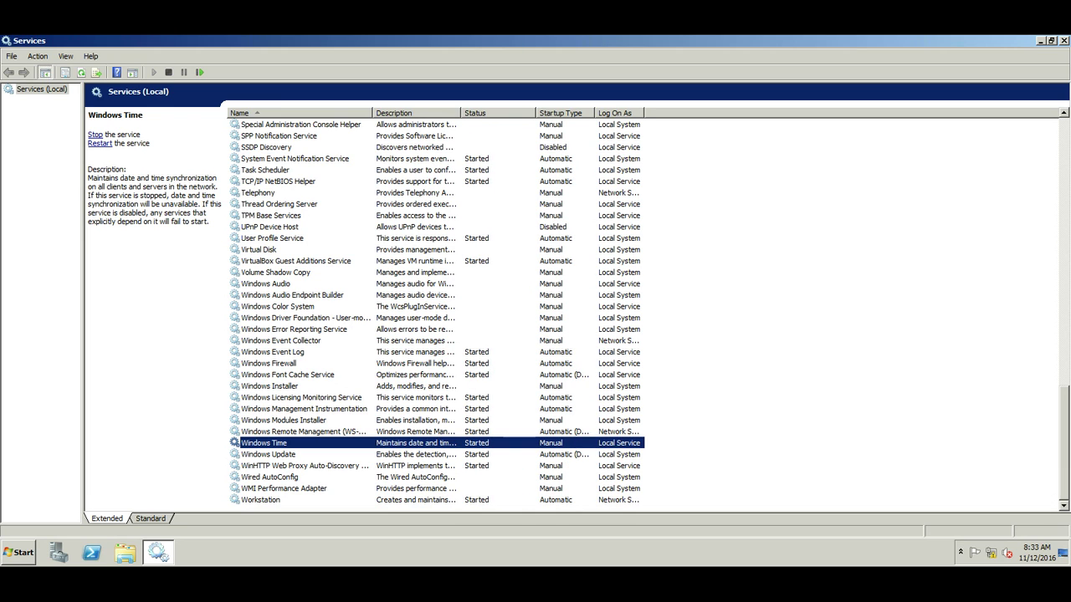
pyautogui.moveTo(645, 113); pyautogui.dragTo(1019, 113)
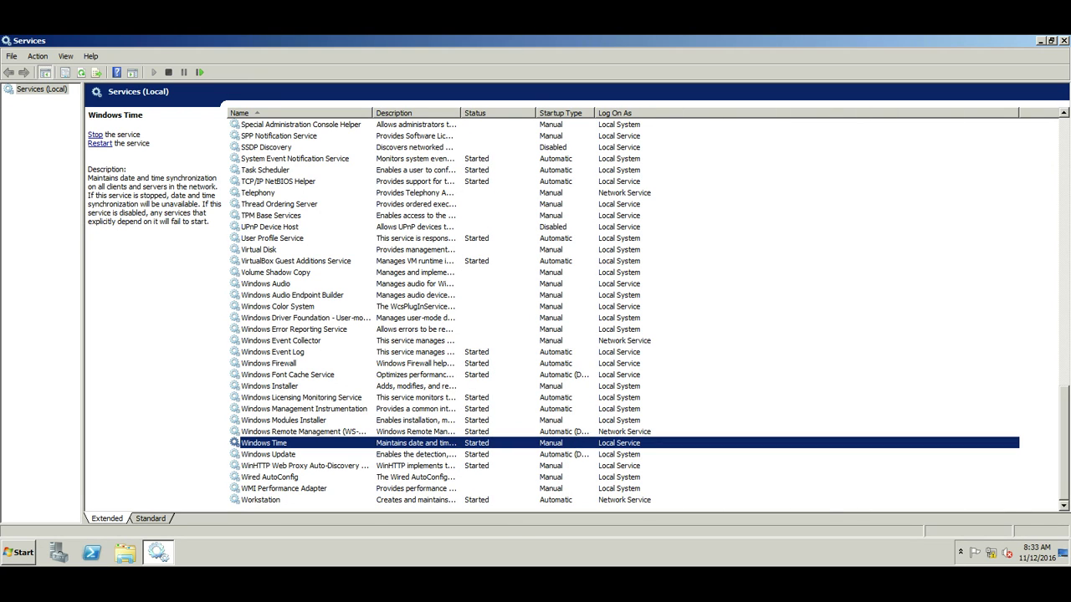
pyautogui.moveTo(594, 113); pyautogui.dragTo(835, 113)
pyautogui.moveTo(536, 113); pyautogui.dragTo(649, 113)
pyautogui.doubleClick(264, 444)
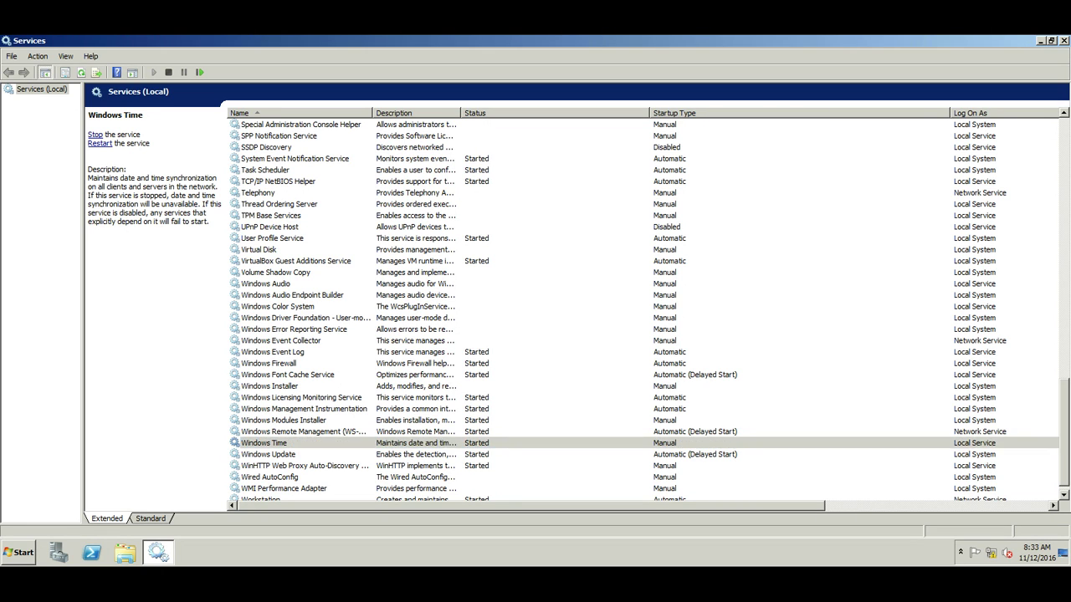
pyautogui.moveTo(460, 113); pyautogui.dragTo(505, 113)
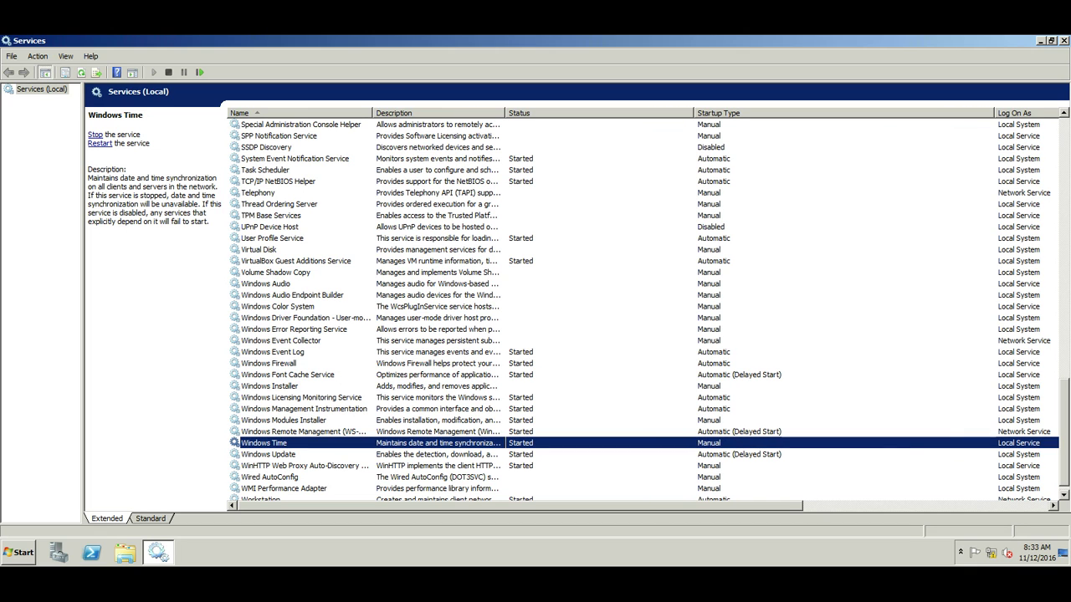
pyautogui.moveTo(994, 113); pyautogui.dragTo(837, 113)
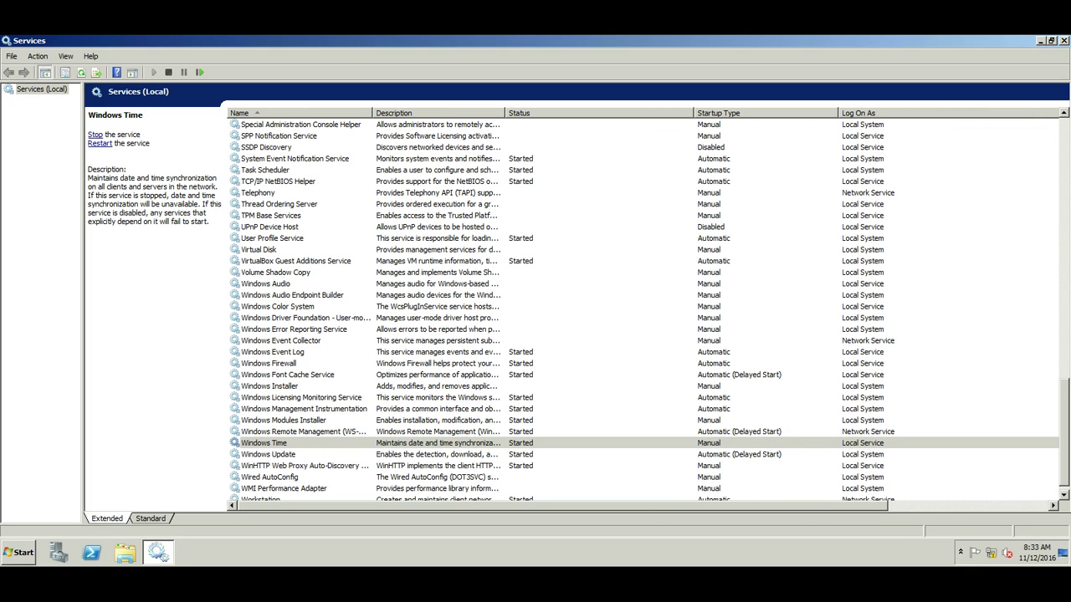
pyautogui.moveTo(506, 113); pyautogui.dragTo(660, 113)
pyautogui.moveTo(849, 113); pyautogui.dragTo(737, 113)
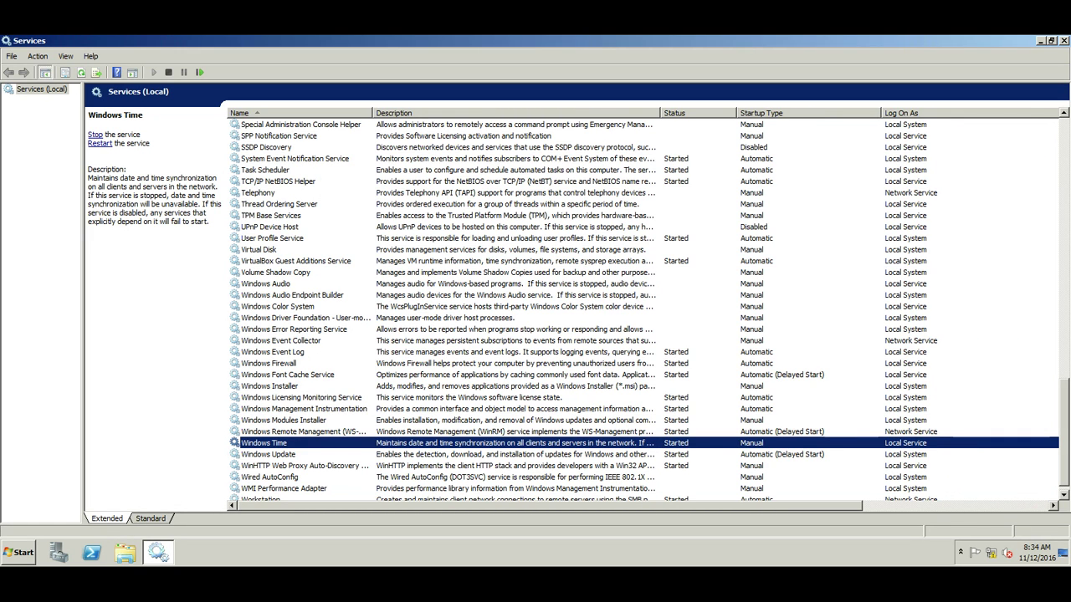
pyautogui.moveTo(881, 113); pyautogui.dragTo(846, 113)
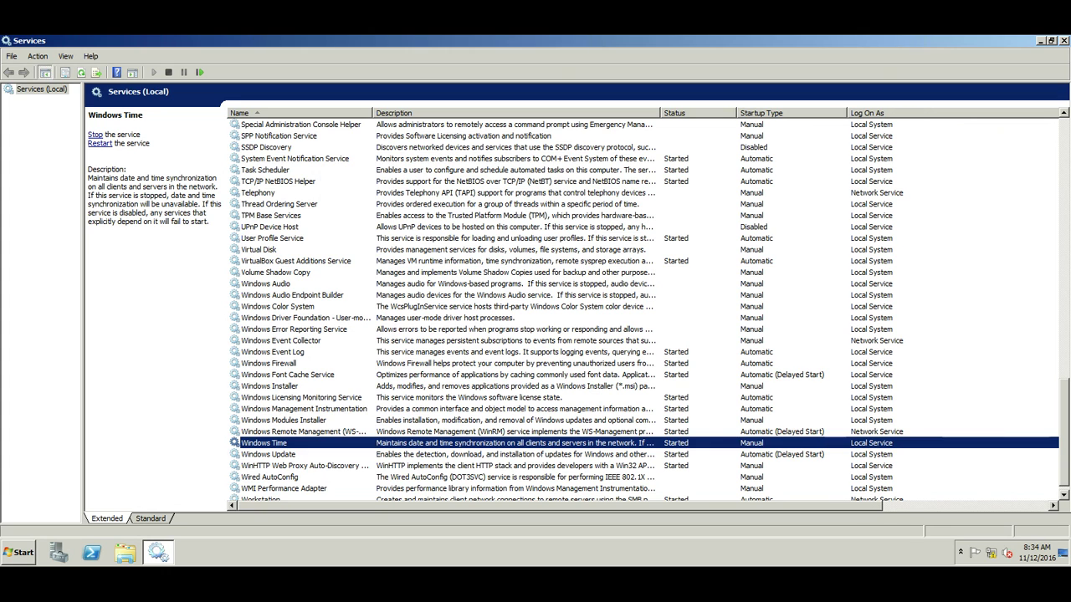
pyautogui.moveTo(660, 113); pyautogui.dragTo(765, 113)
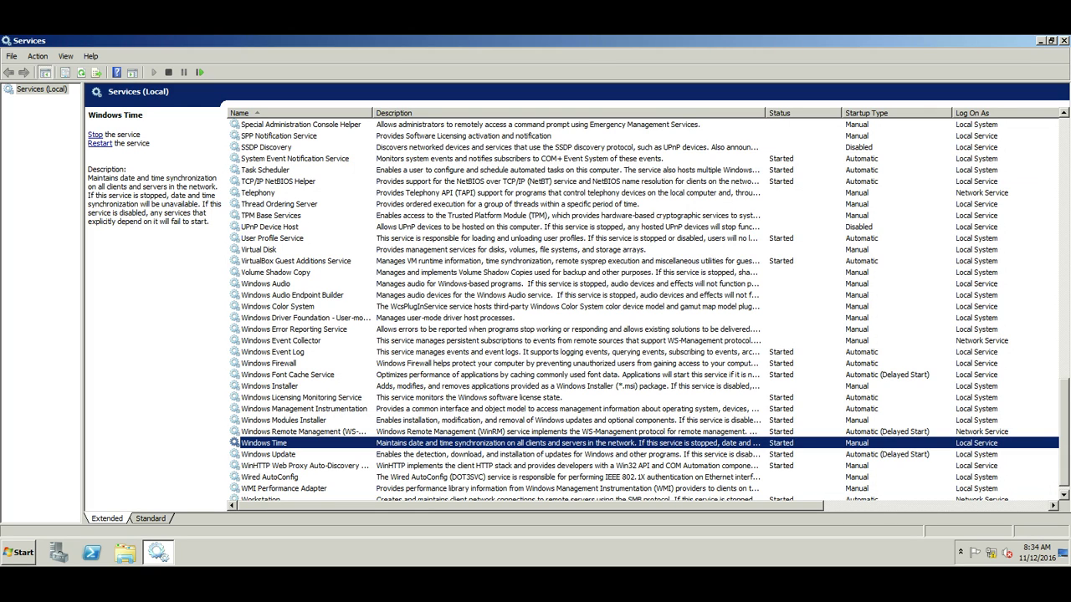
# Set the Windows Time service's startup type to Automatic (Delayed Start) and apply the change.
pyautogui.press('Tab')
pyautogui.rightClick(393, 443)
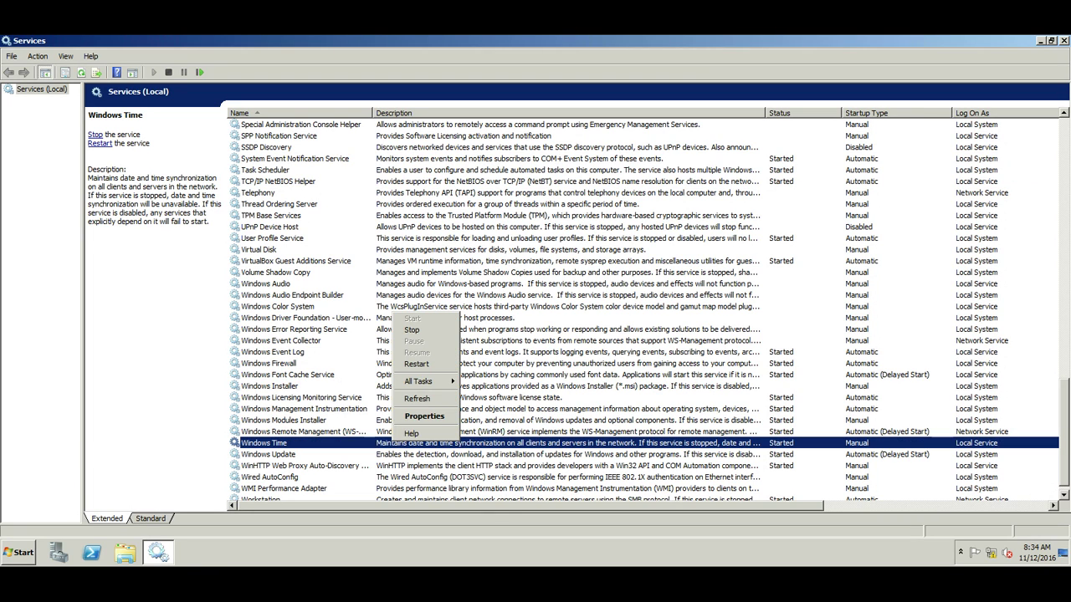
pyautogui.press('Return')
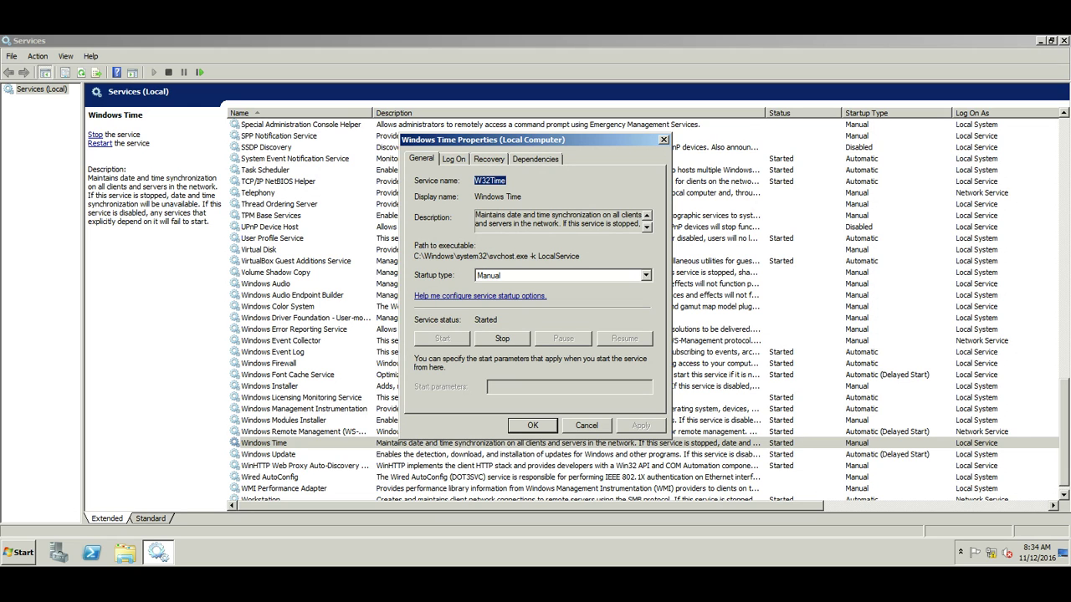
pyautogui.click(563, 276)
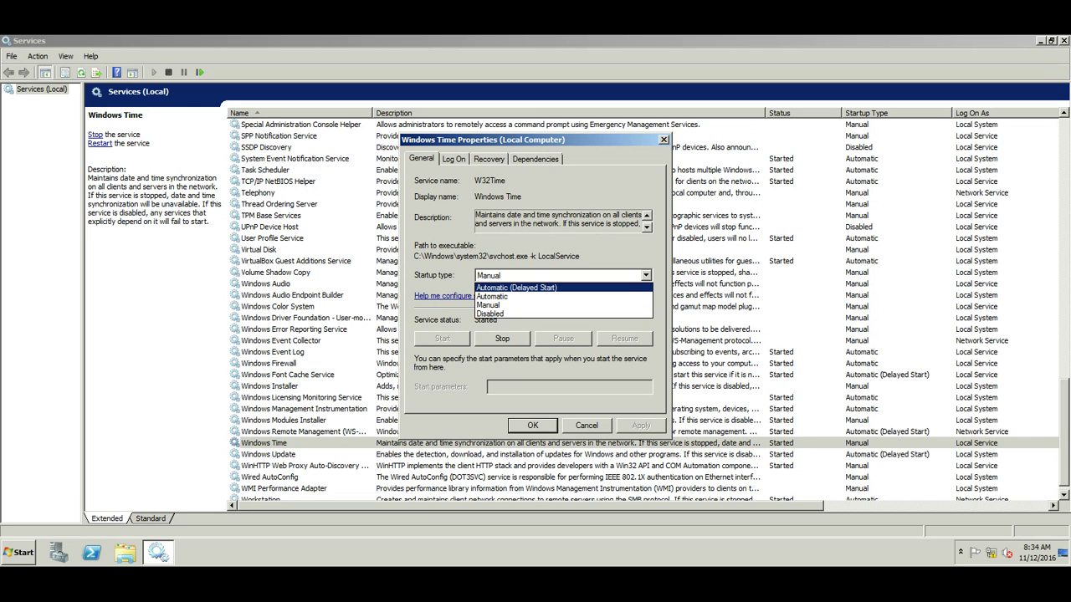
pyautogui.click(536, 288)
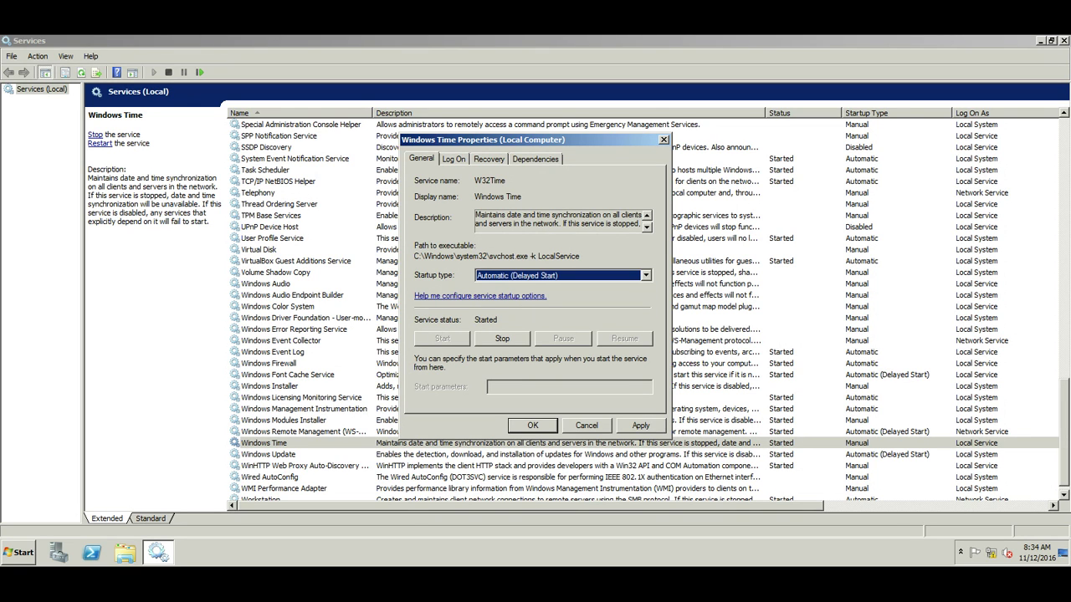
pyautogui.hotkey('alt', 'a')
pyautogui.press('Return')
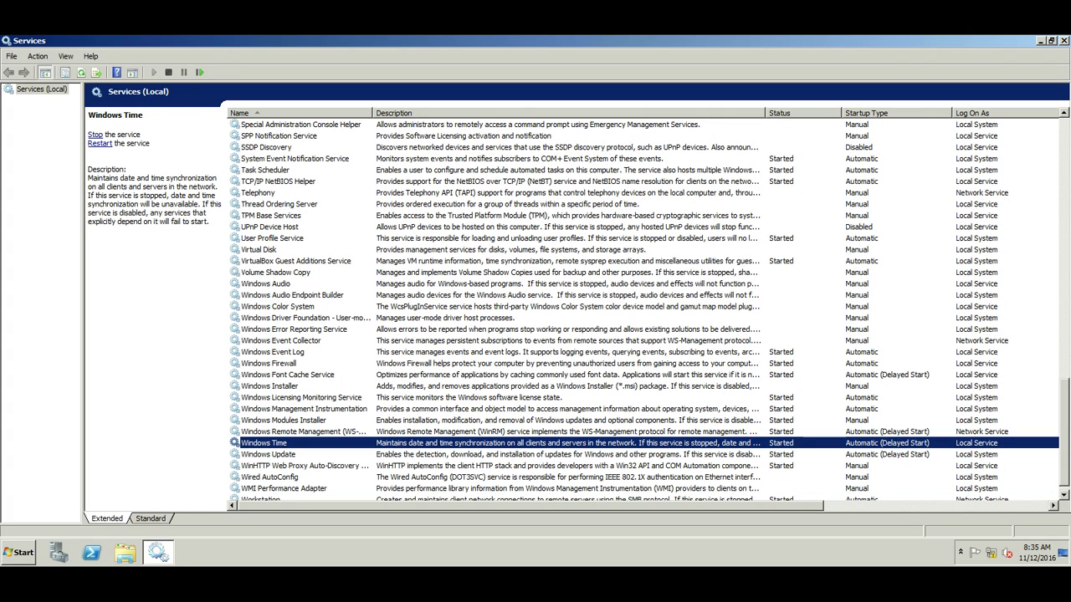
# Open Windows Firewall with Advanced Security, maximize its window, and display the inbound rules.
pyautogui.doubleClick(263, 444)
pyautogui.press('super')
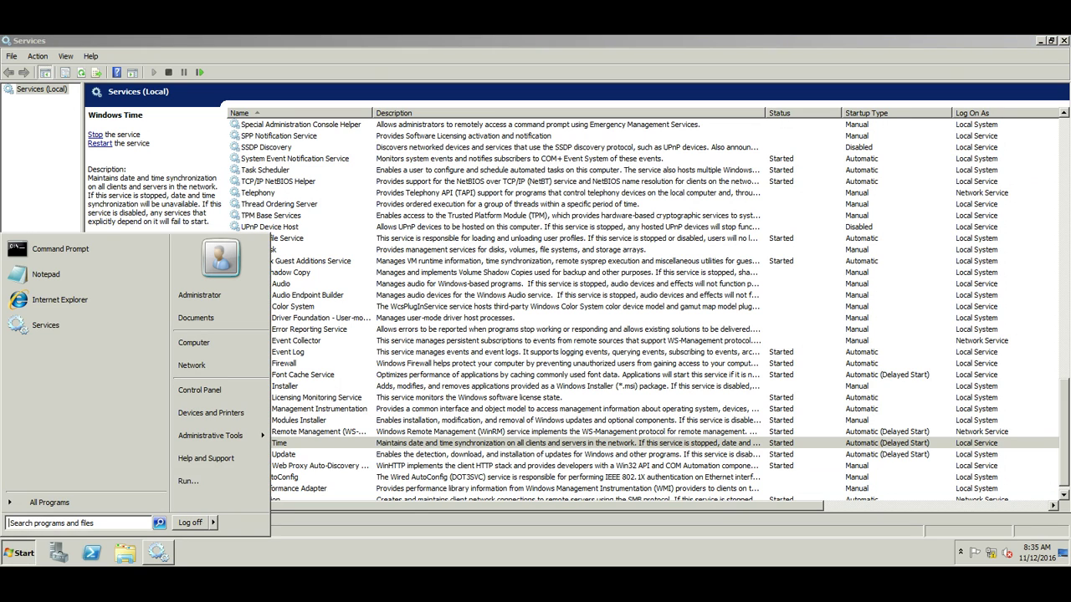
pyautogui.moveTo(211, 436)
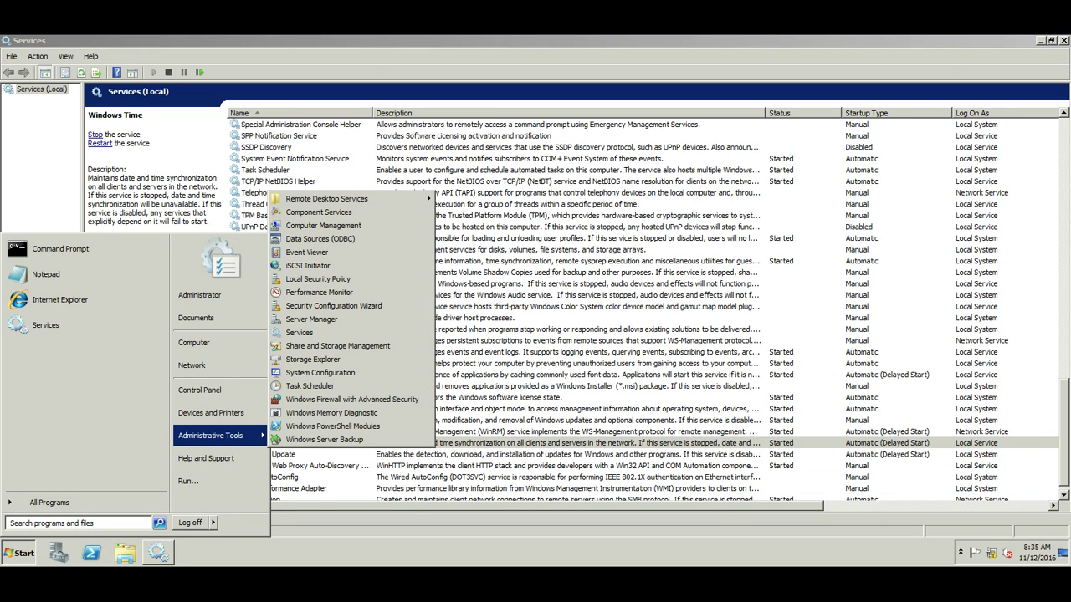
pyautogui.press('Return')
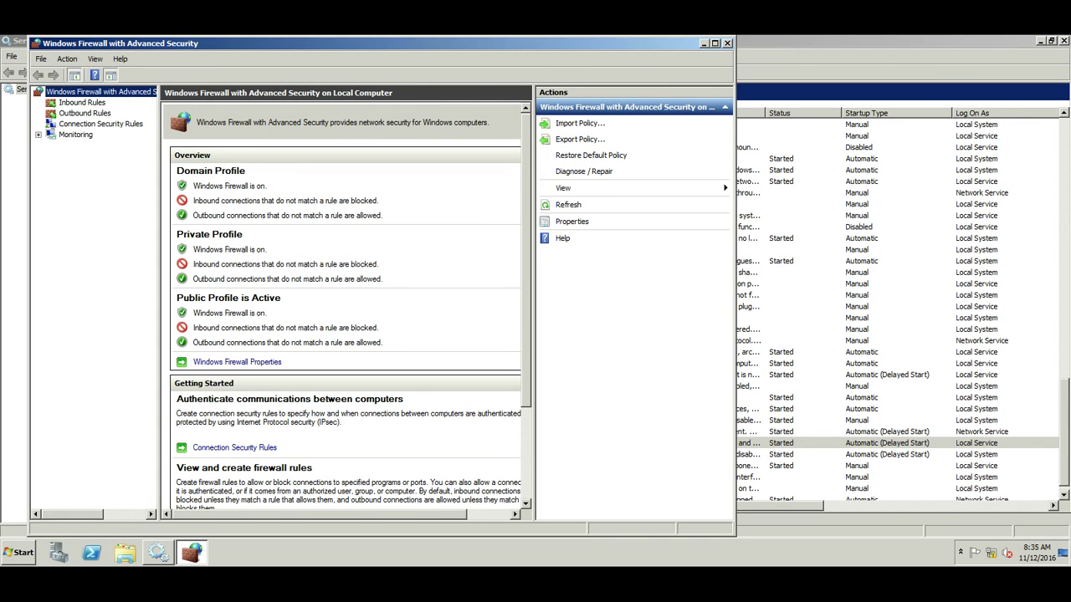
pyautogui.click(53, 100)
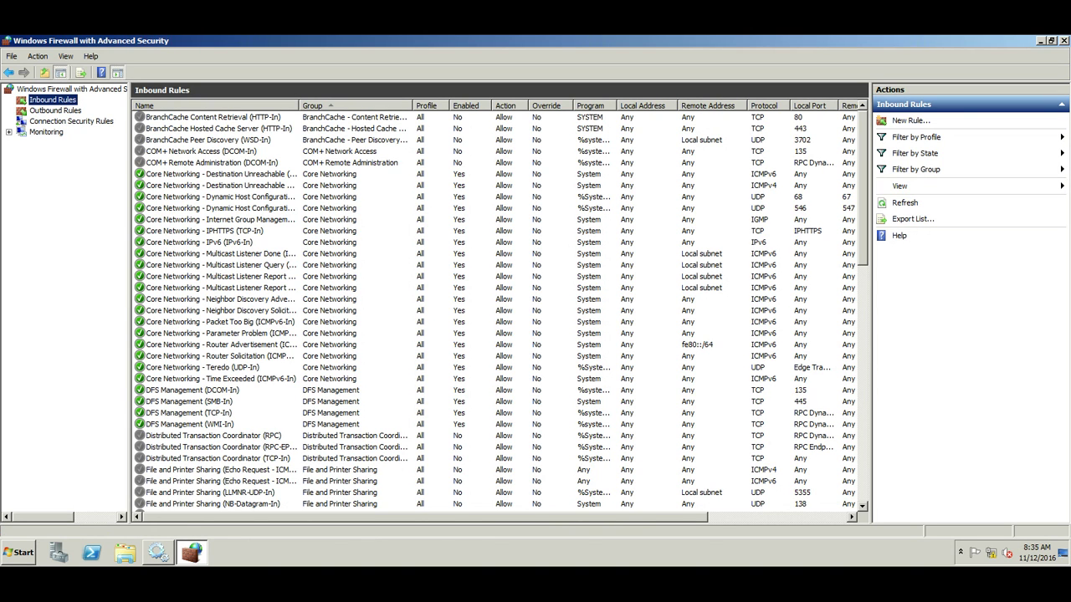
# Start a new outbound firewall rule of type Port for UDP with specific remote port 123.
pyautogui.click(55, 110)
pyautogui.rightClick(77, 111)
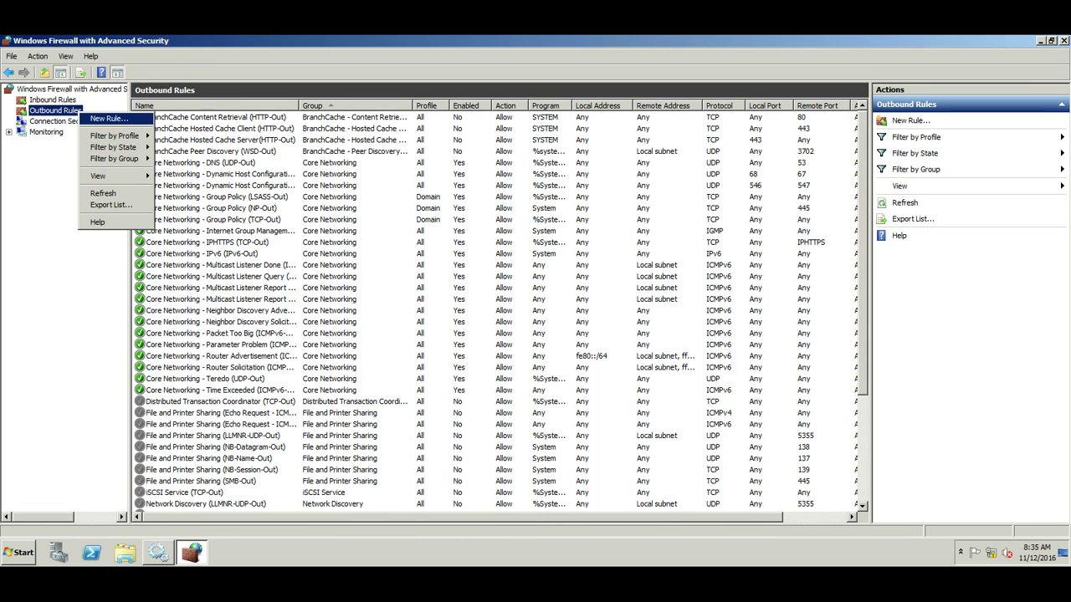
pyautogui.click(109, 119)
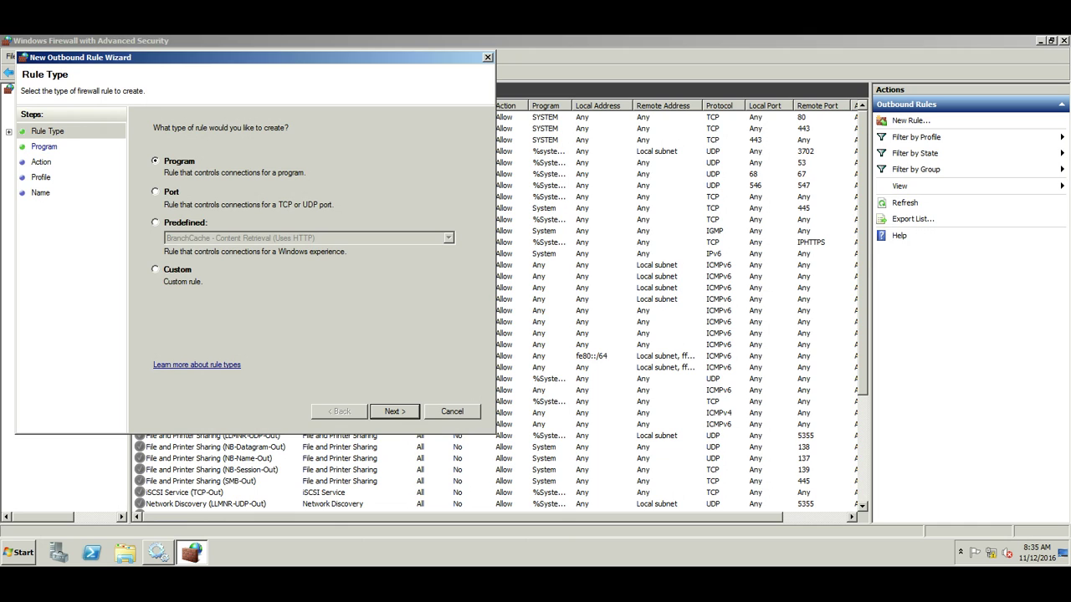
pyautogui.press('Escape')
pyautogui.click(155, 191)
pyautogui.click(395, 411)
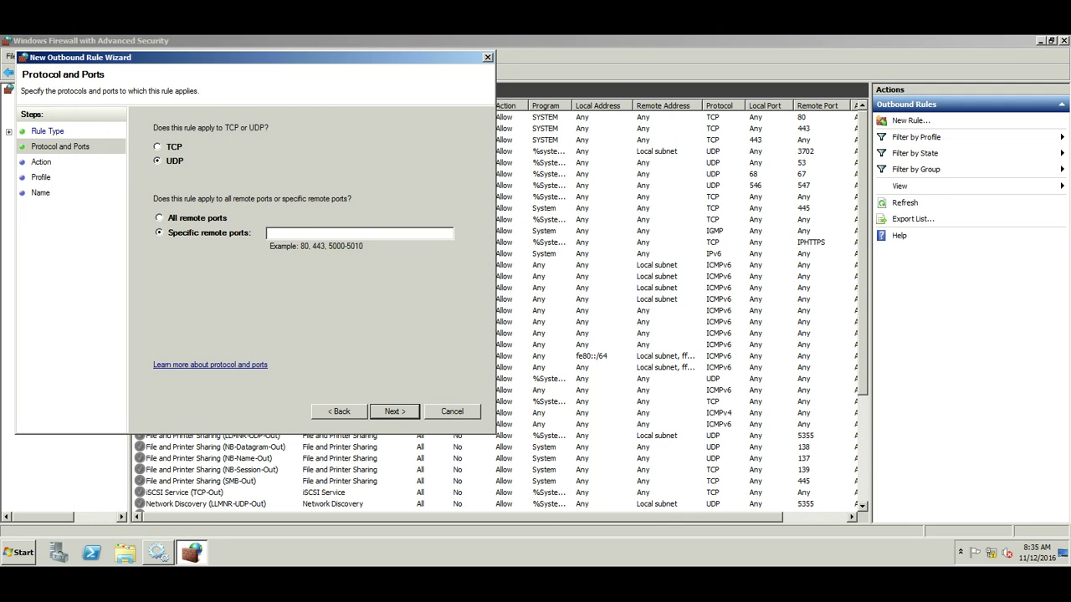
pyautogui.write('23')
pyautogui.press('Return')
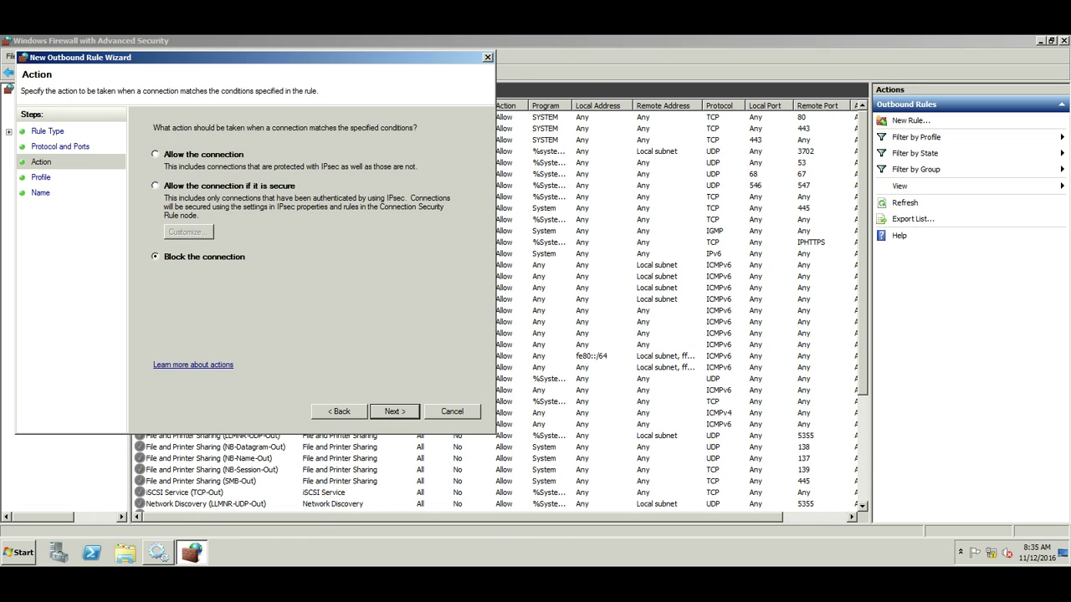
# Allow the connection for the Domain and Private profiles only, and finish the outbound rule with the name "ntp_server".
pyautogui.press('Return')
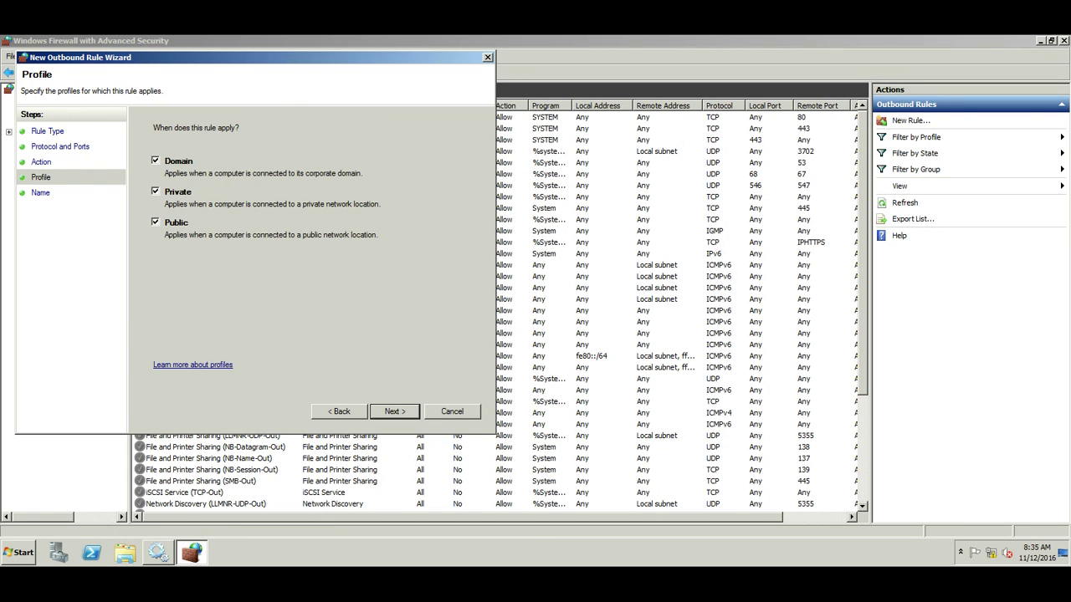
pyautogui.click(156, 222)
pyautogui.press('Return')
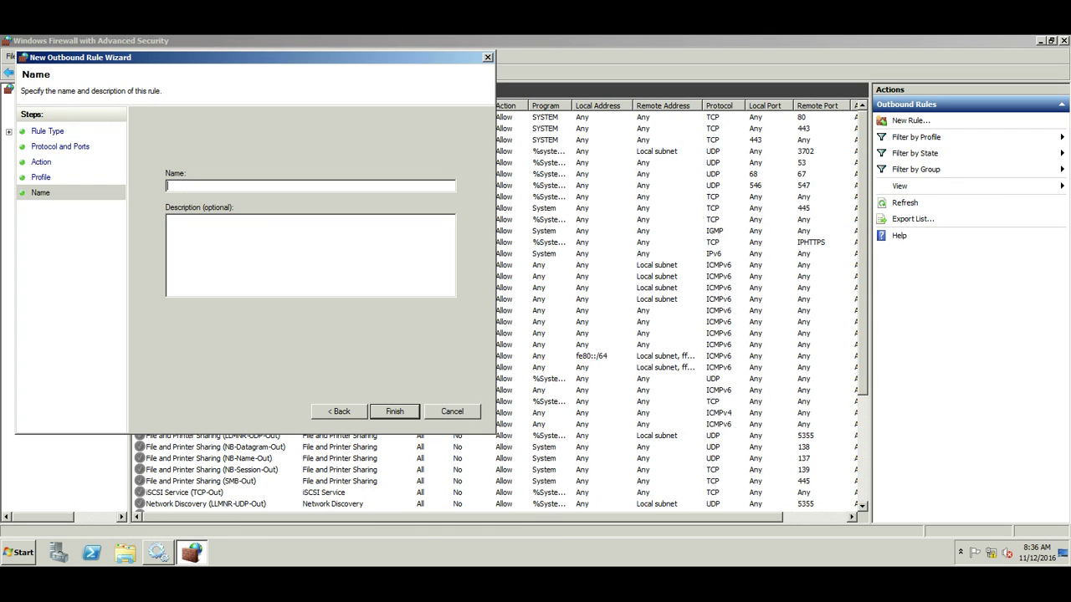
pyautogui.write('ntp_server')
pyautogui.press('Return')
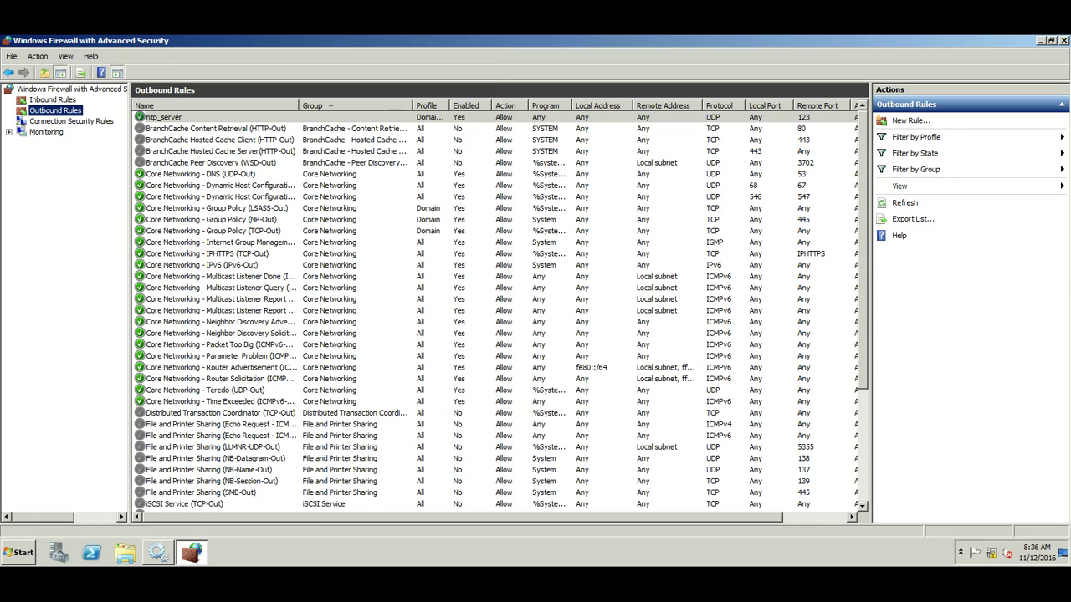